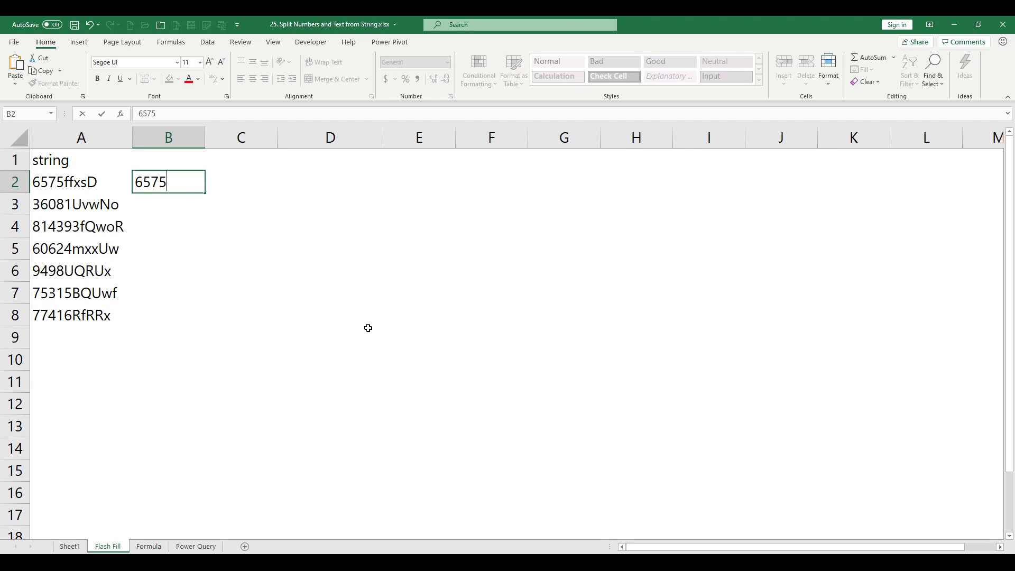
Step: Enter 6575 in B2 and 36081 in B3, and accept the Flash Fill suggestion for the remaining numbers in column B
key("Return")
type("36081")
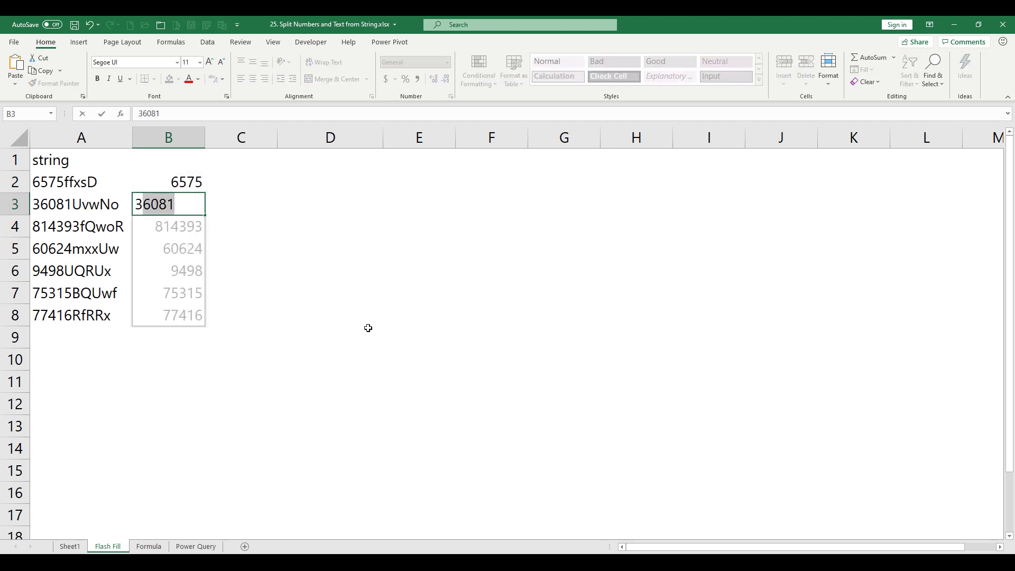
key("Return")
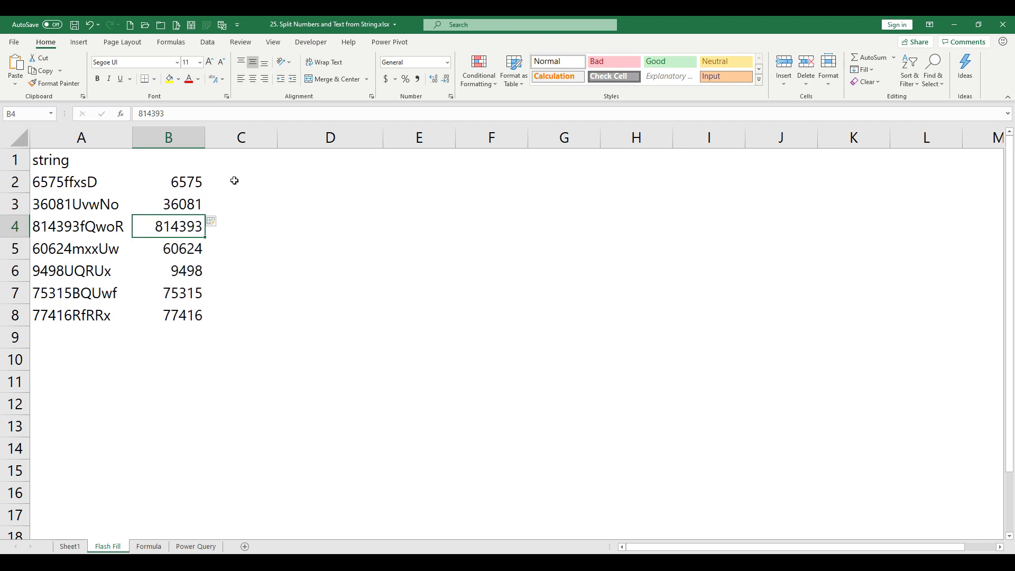
Step: Enter ffxsD in C2 and UvwNo in C3, and accept the Flash Fill suggestion for the remaining text parts in column C
left_click(235, 182)
type("ff")
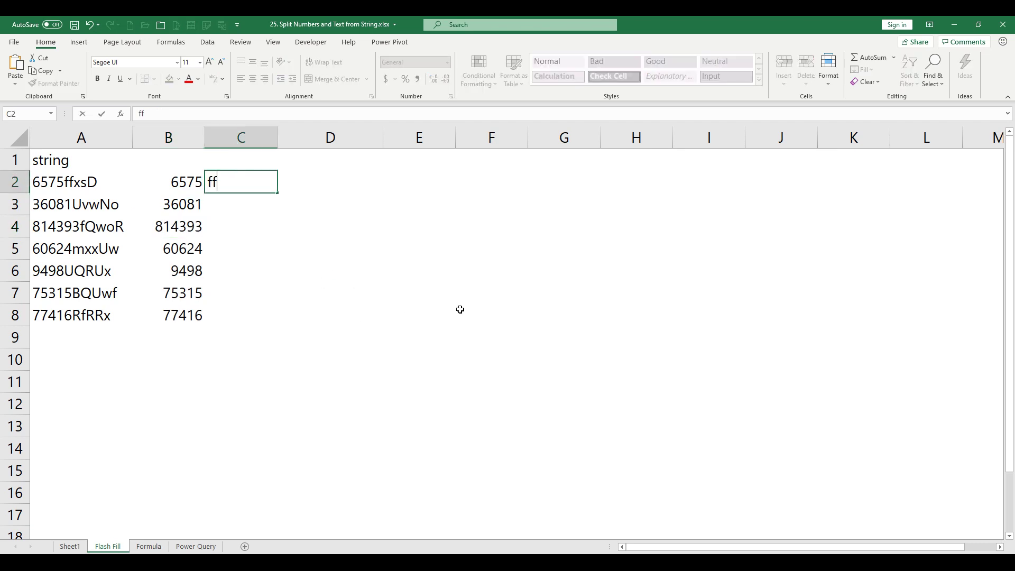
type("xsD")
key("Return")
type("UvwNo")
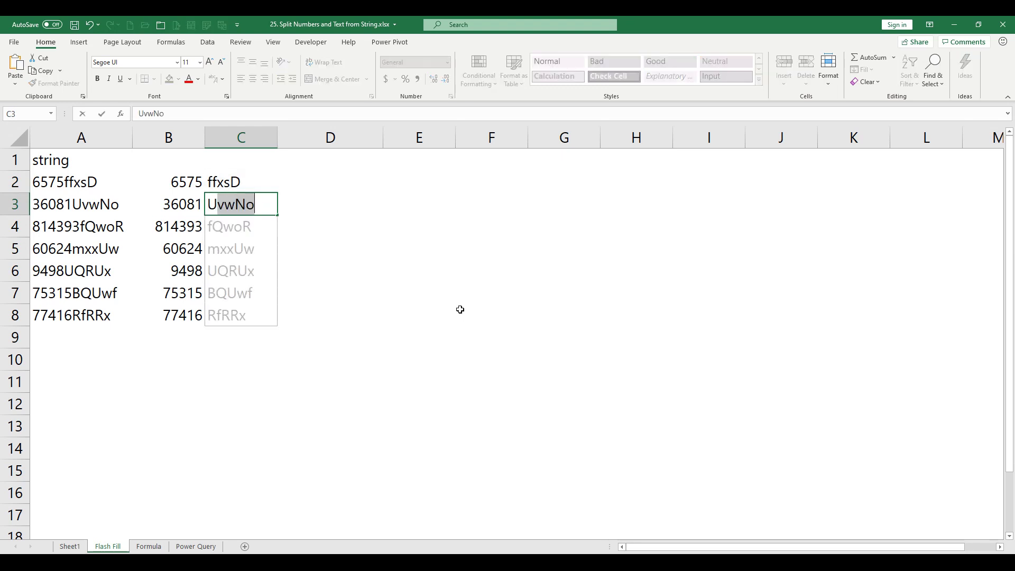
key("Return")
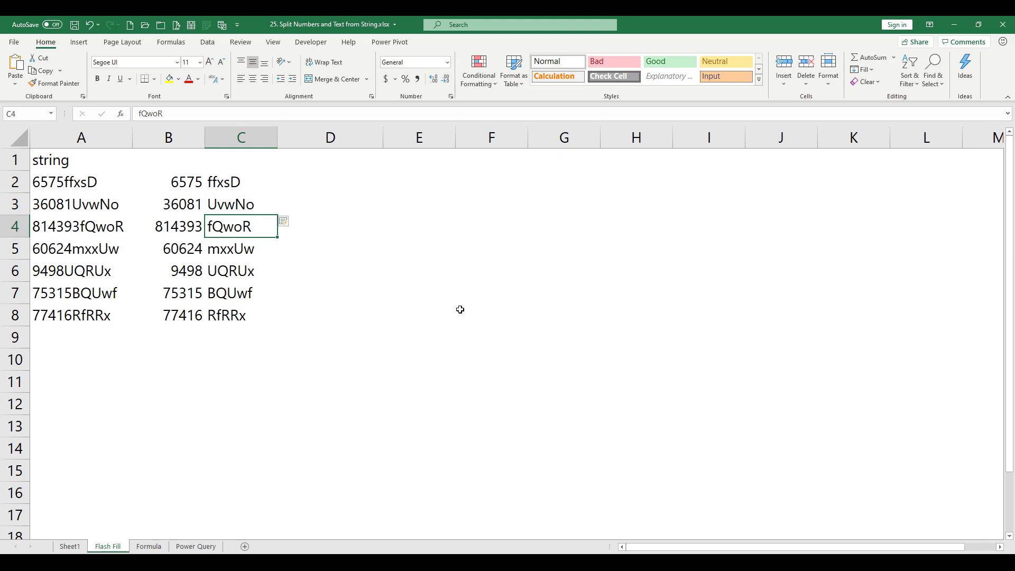
Step: On the Formula sheet, enter =SEQUENCE(10,,0) in C2 to list the digits 0 to 9
key("ctrl+Page_Down")
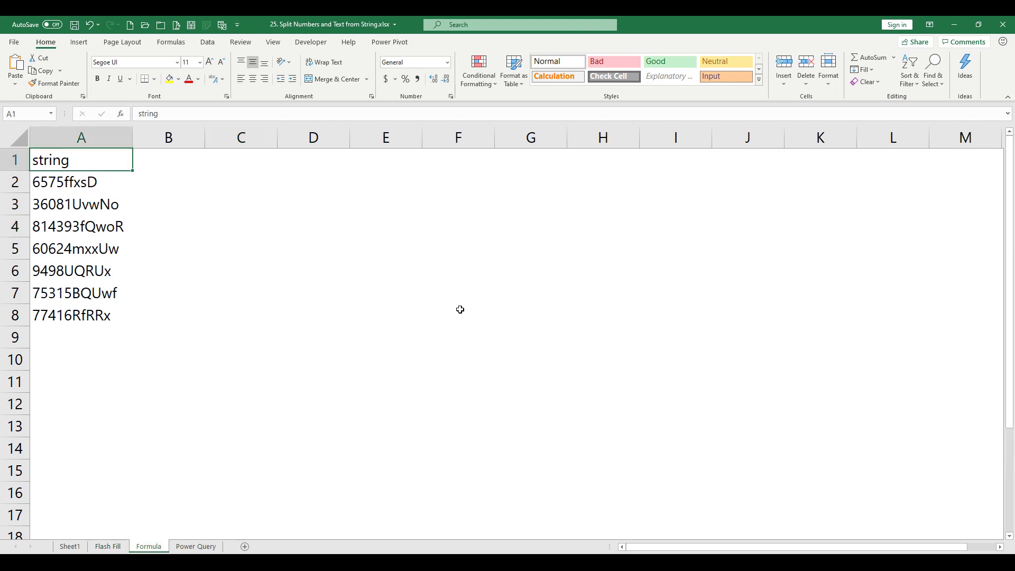
left_click(237, 175)
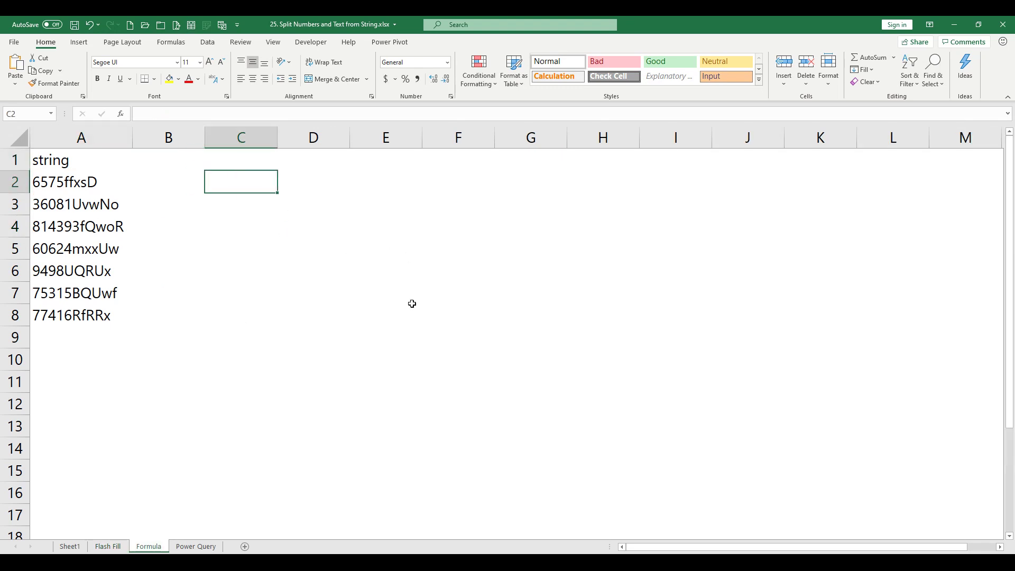
type("=seq")
key("Tab")
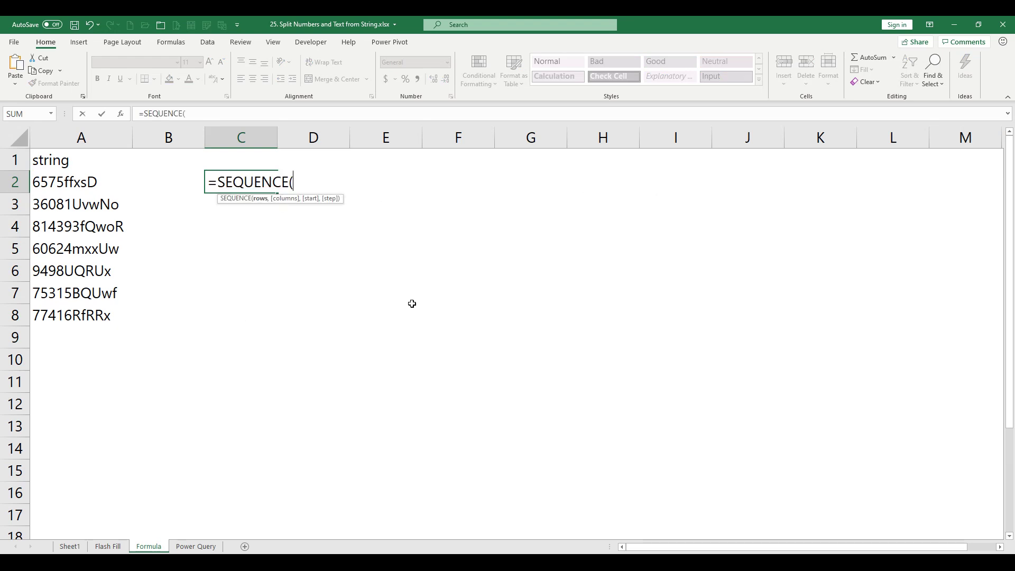
type("10,")
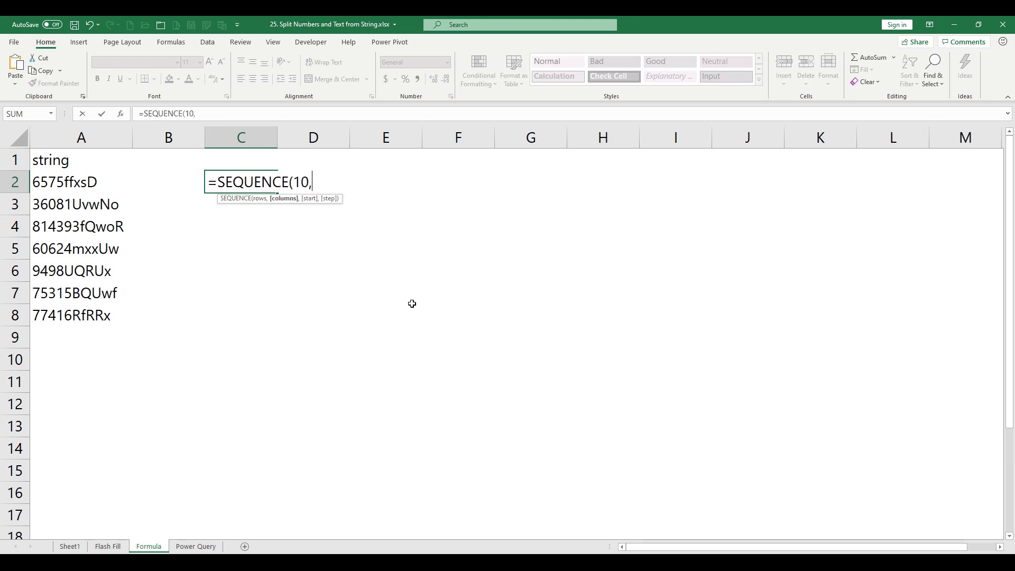
type(",0)")
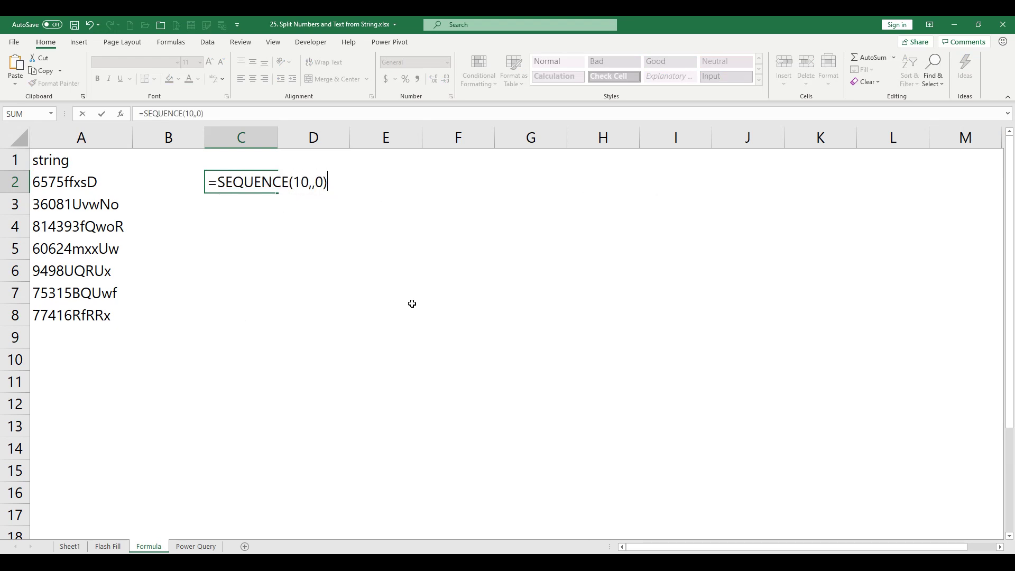
key("ctrl+Return")
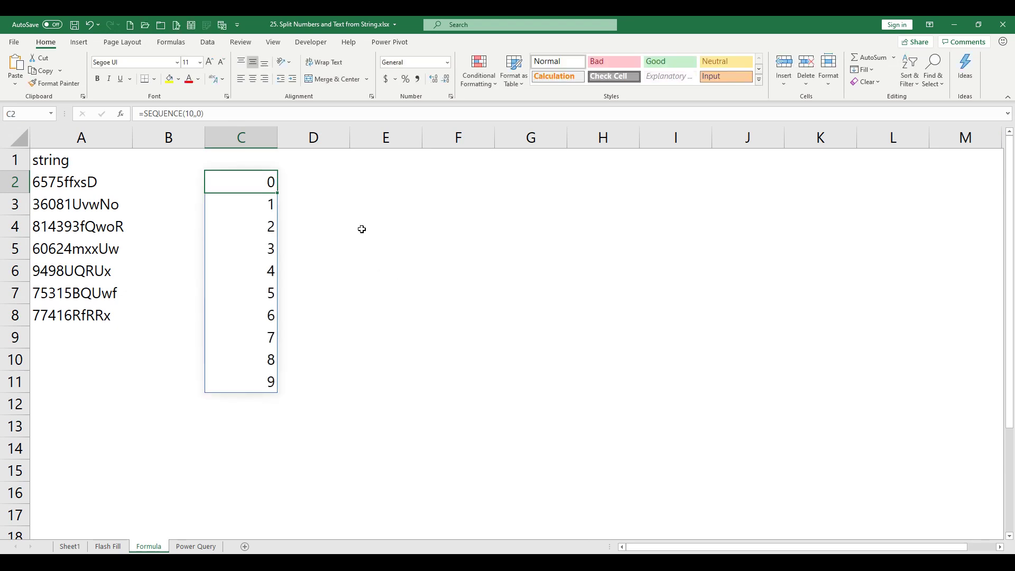
Step: Enter =SUBSTITUTE($A$2,C2,"") in D2 and fill it down to D11
left_click(315, 184)
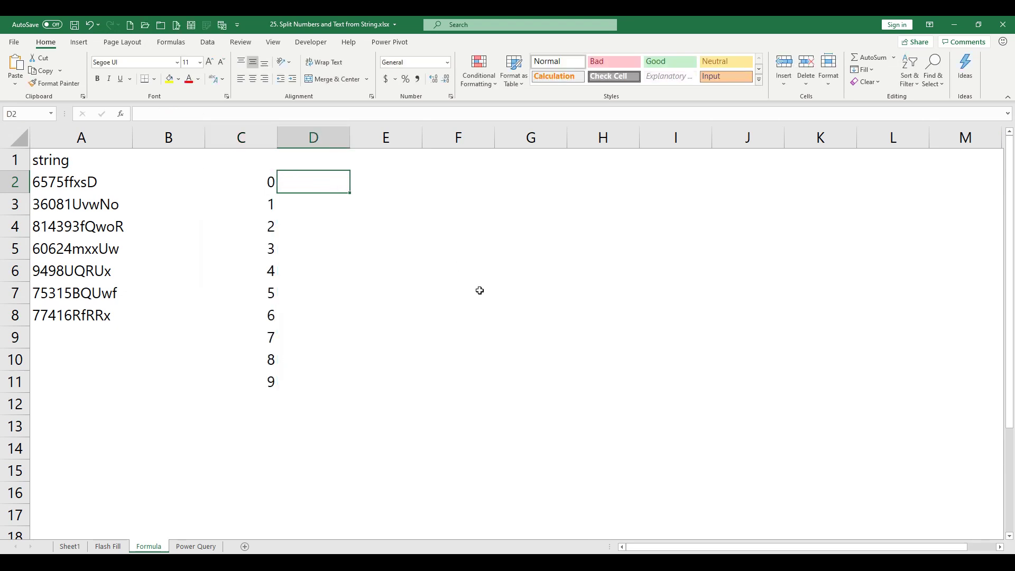
type("=sub")
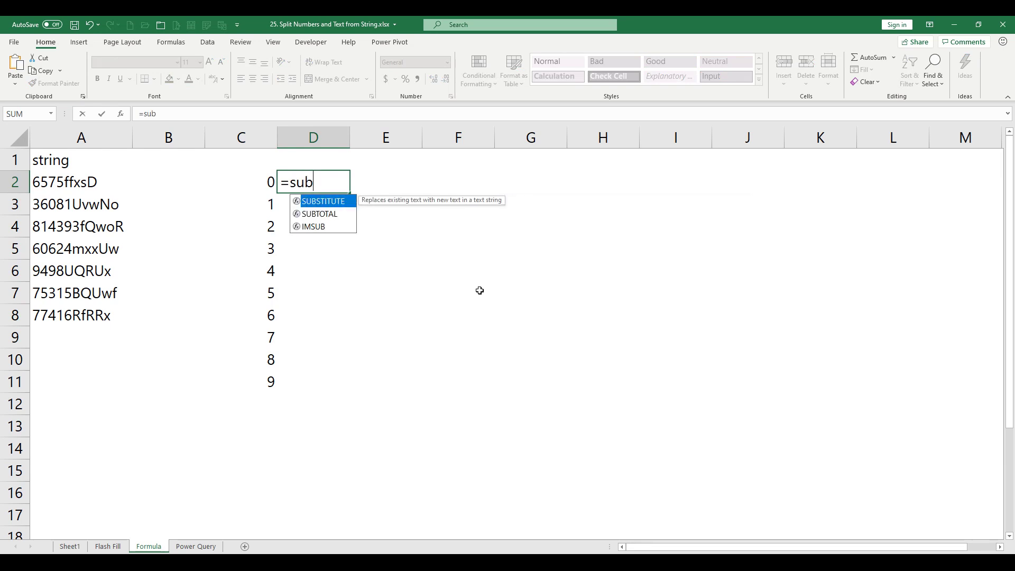
key("Tab")
type("a2")
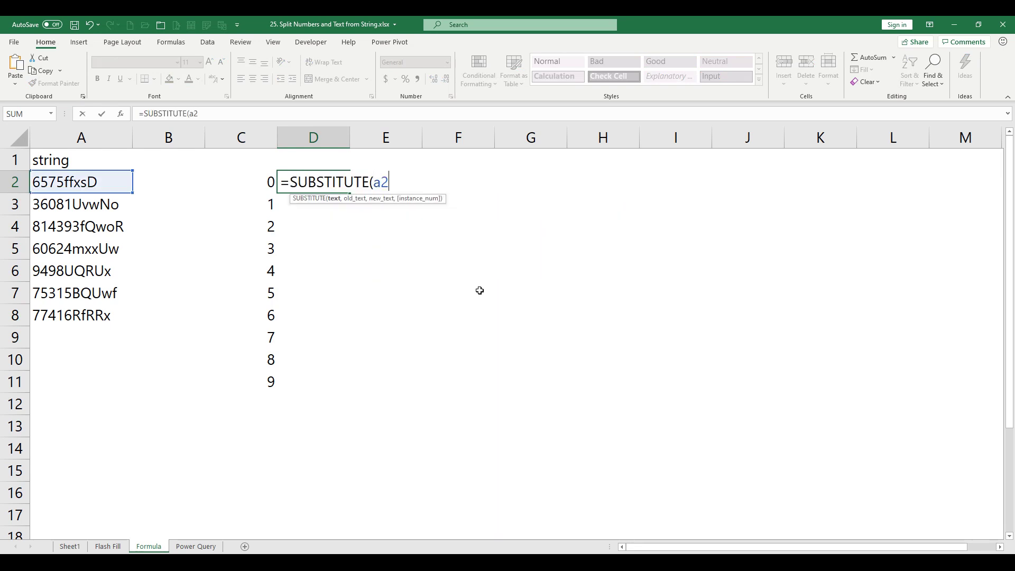
key("F4")
type(",")
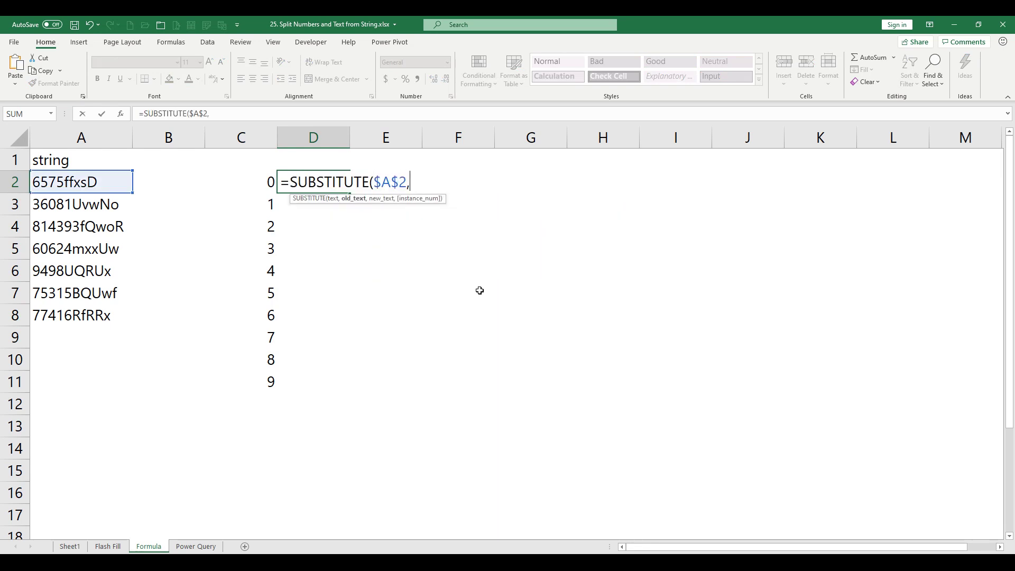
key("Left")
type(",\"\")")
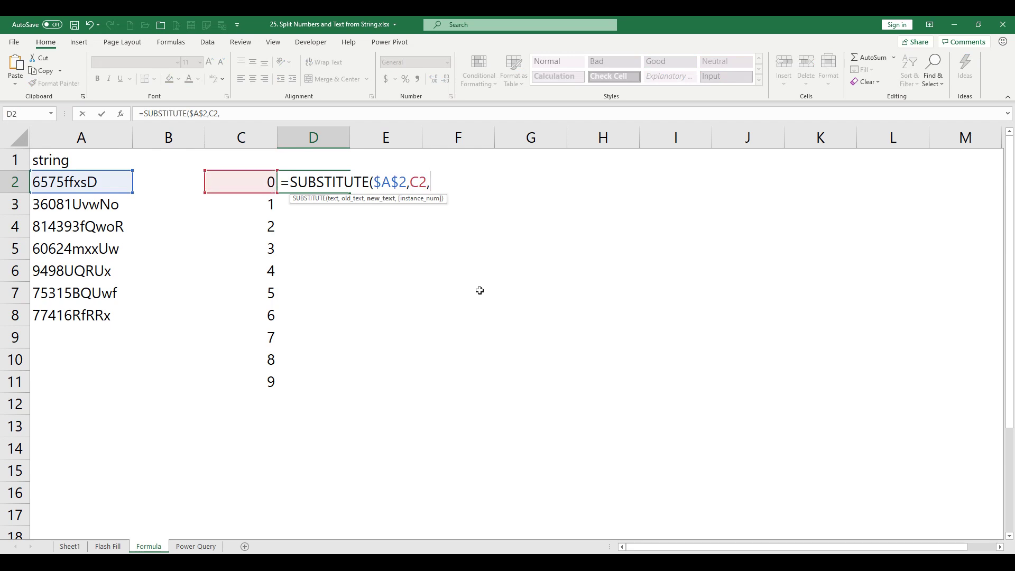
key("ctrl+Return")
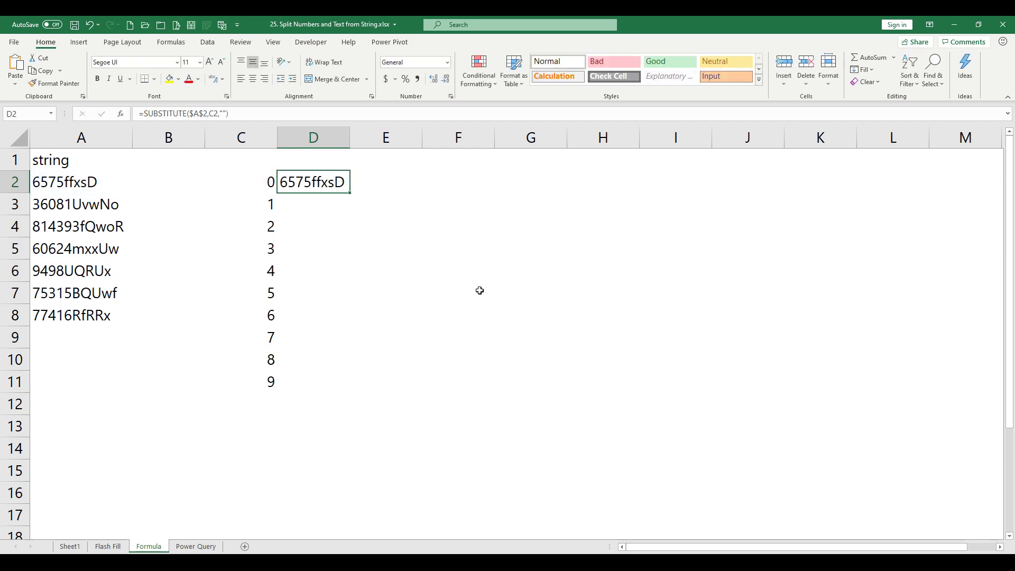
double_click(351, 193)
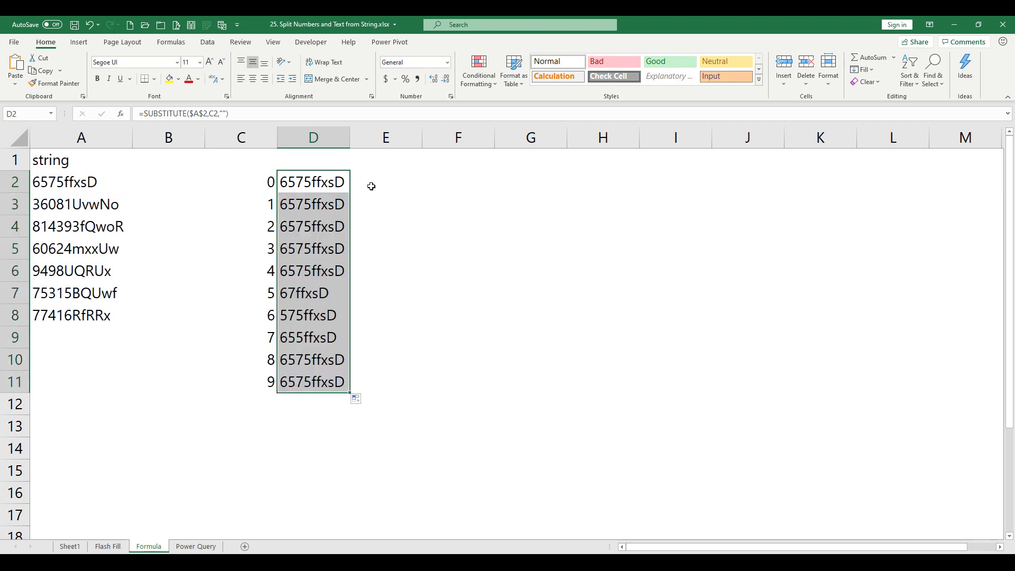
Step: Enter =LEN(D2) in E2, filled down to E11, and highlight D7:E9 in yellow
left_click(372, 186)
type("=")
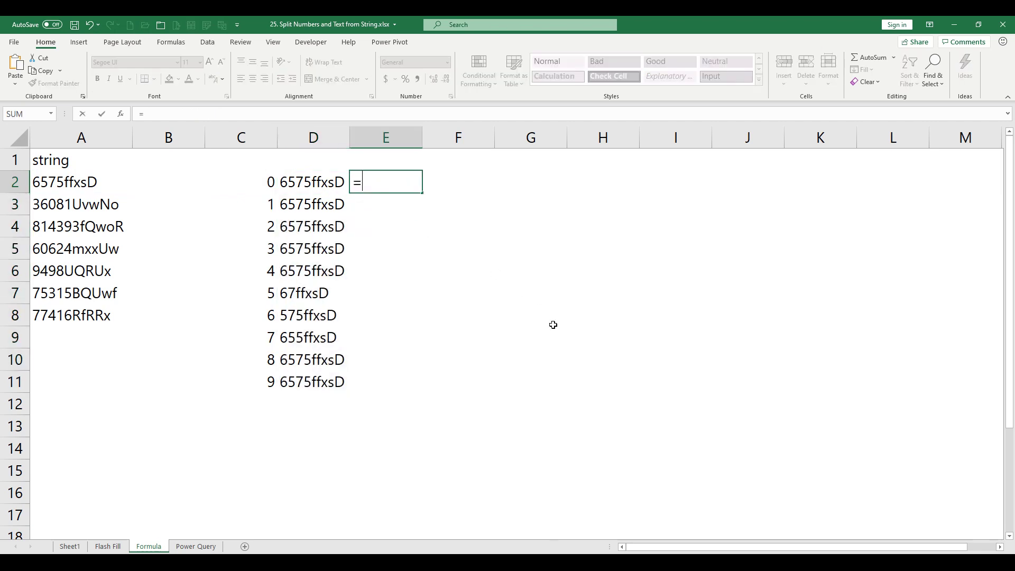
type("len(")
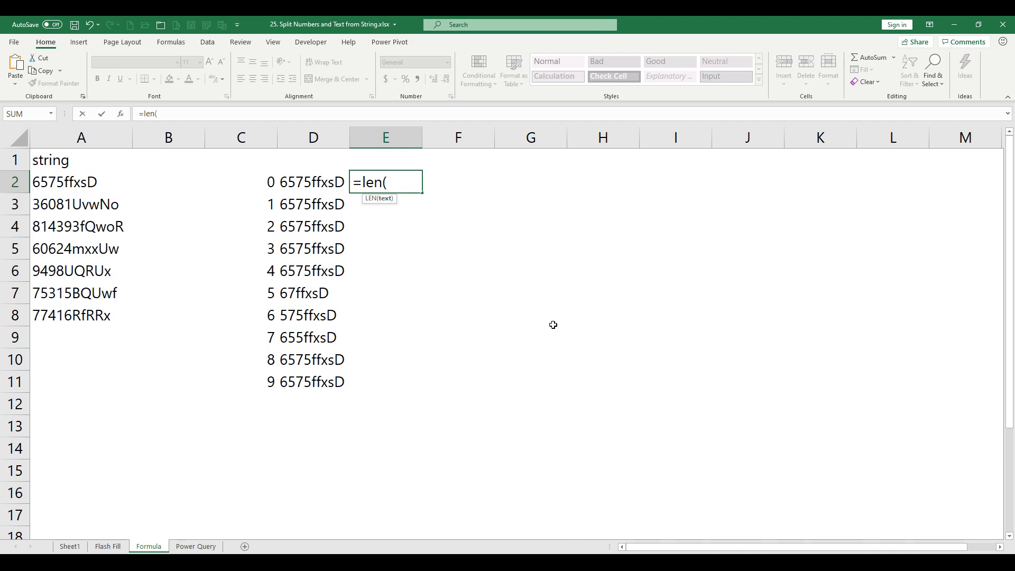
key("Left")
key("ctrl+Return")
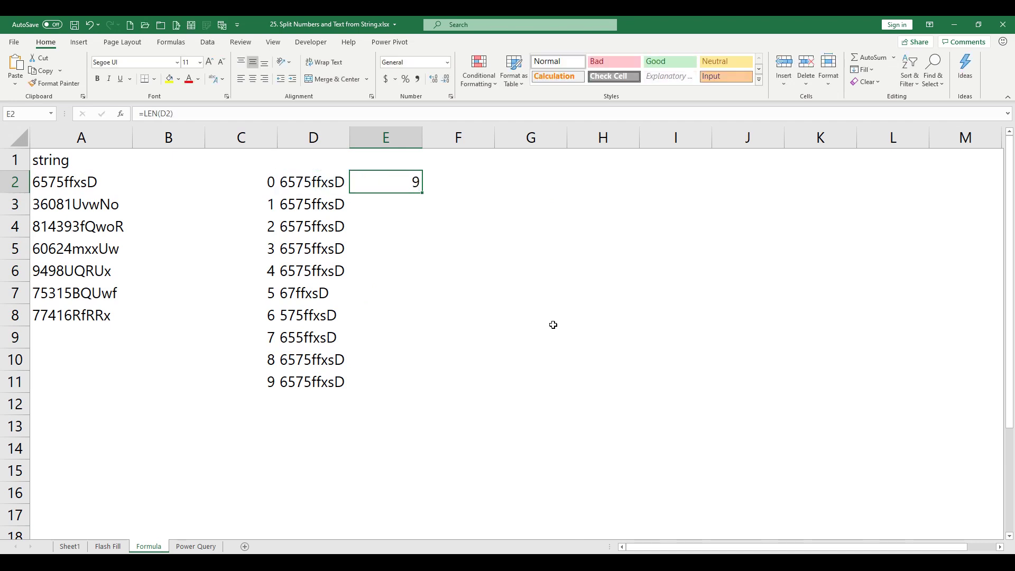
double_click(423, 194)
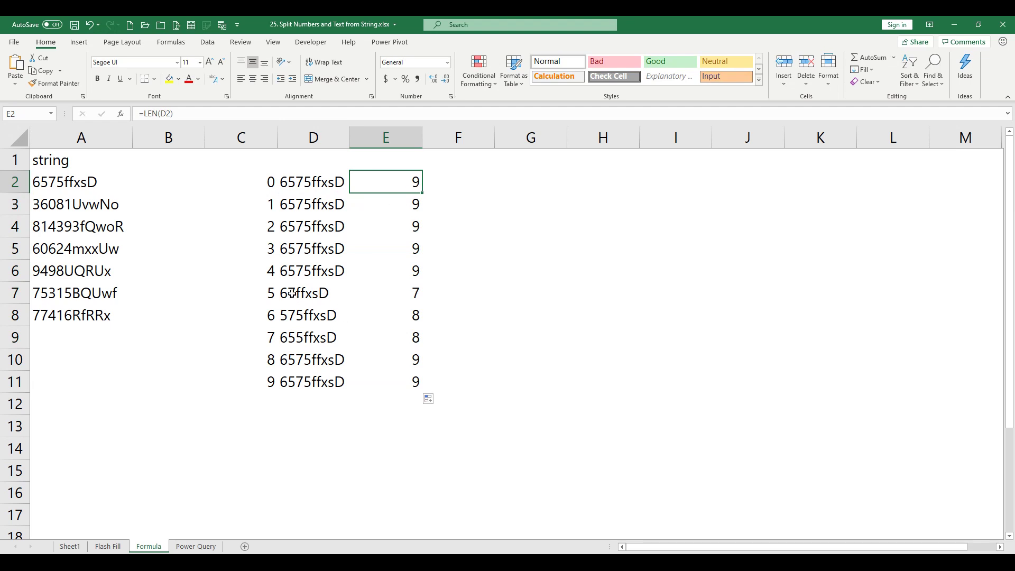
left_click_drag(291, 293, 372, 329)
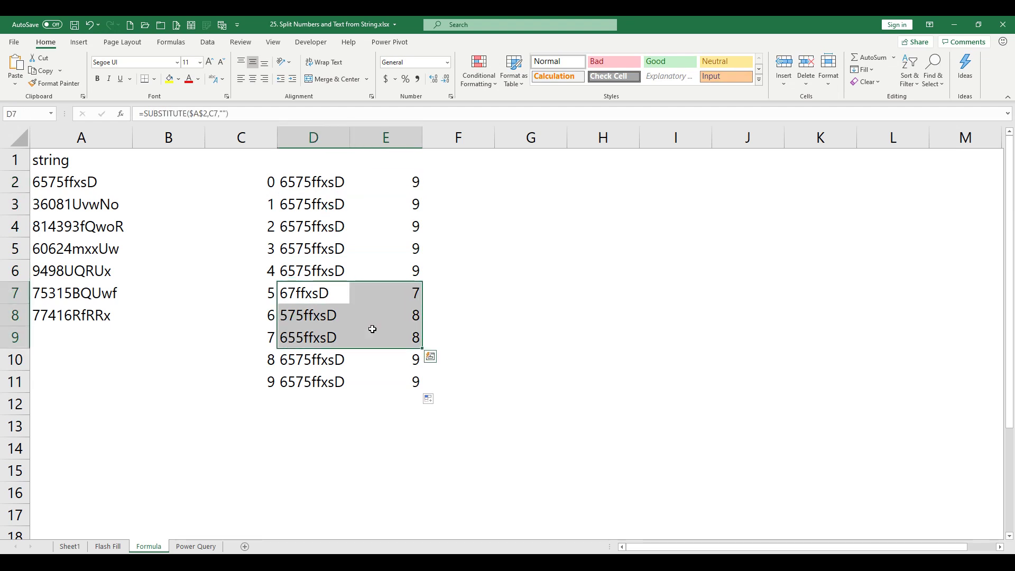
left_click(170, 79)
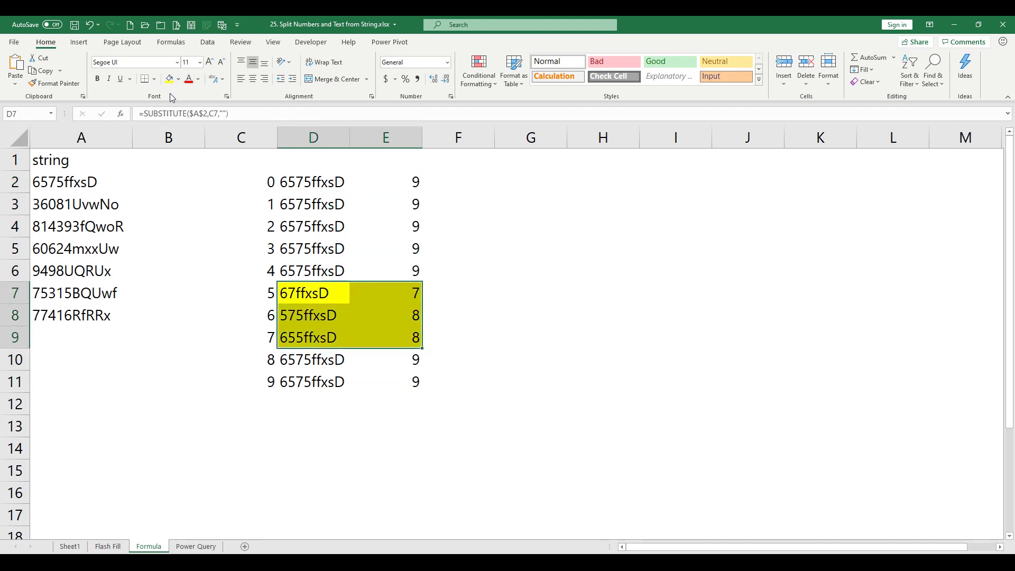
Step: Enter =LEN(A2) in G2 to count the characters of the original string
left_click(510, 176)
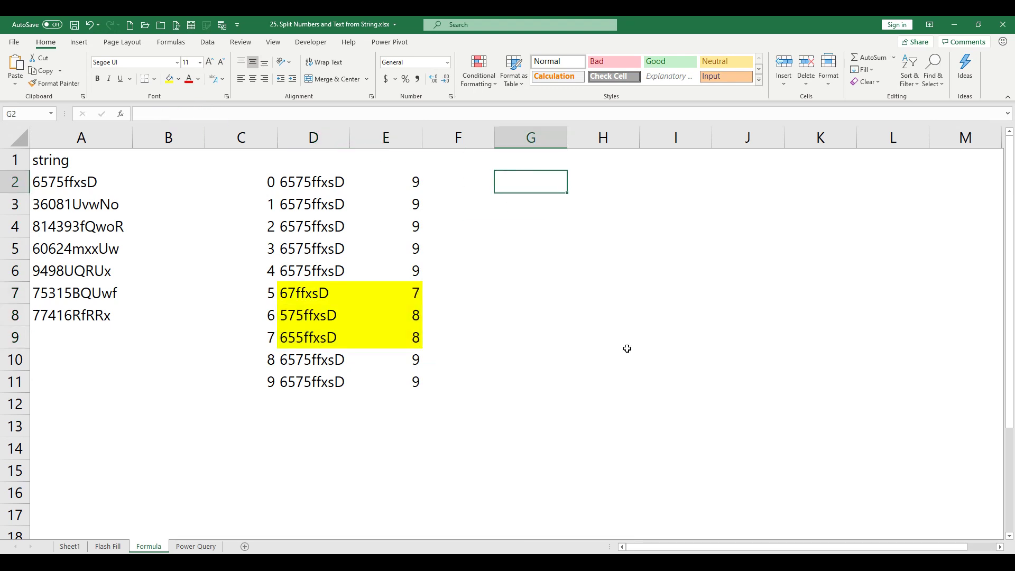
type("=len")
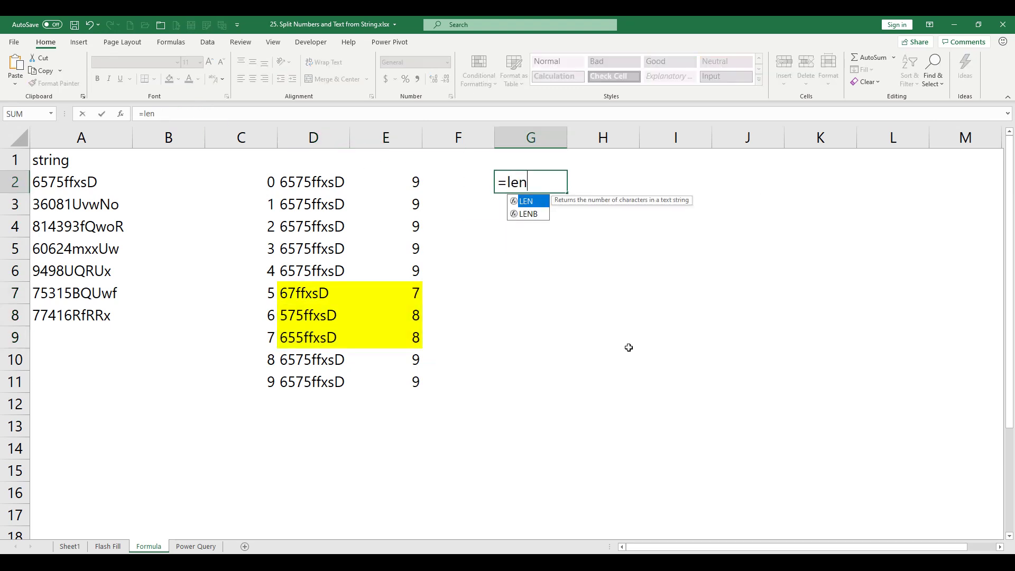
type("(a2")
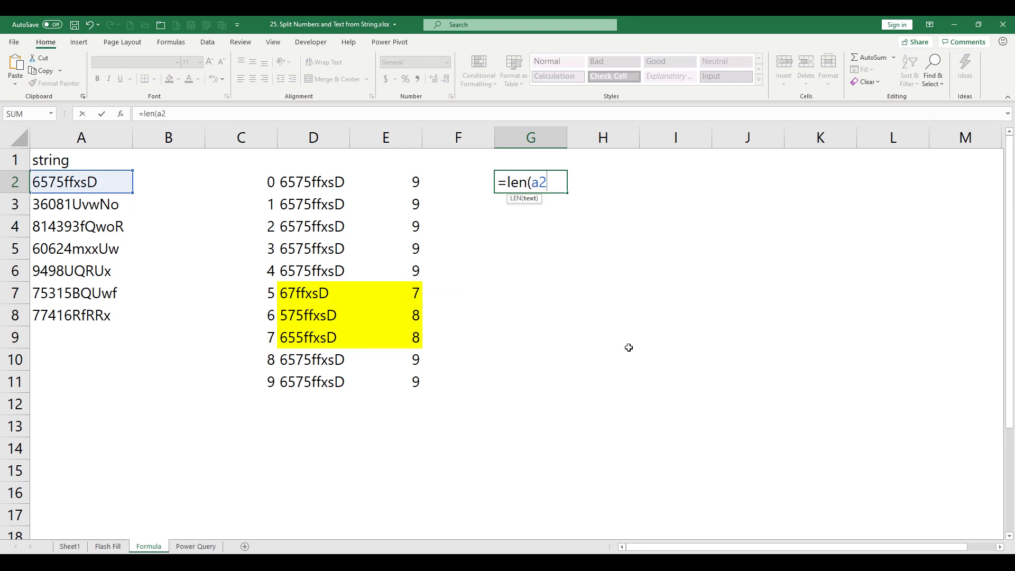
type(")")
key("ctrl+Return")
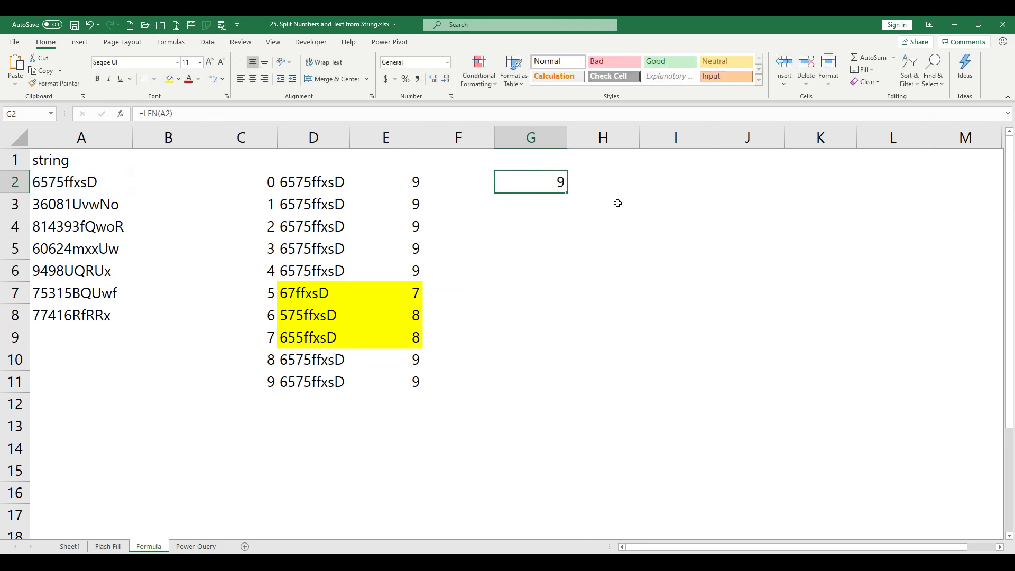
Step: Subtract each shortened length from the original length by entering =$G$2-E2 in H2 and filling it down to H11
left_click(583, 186)
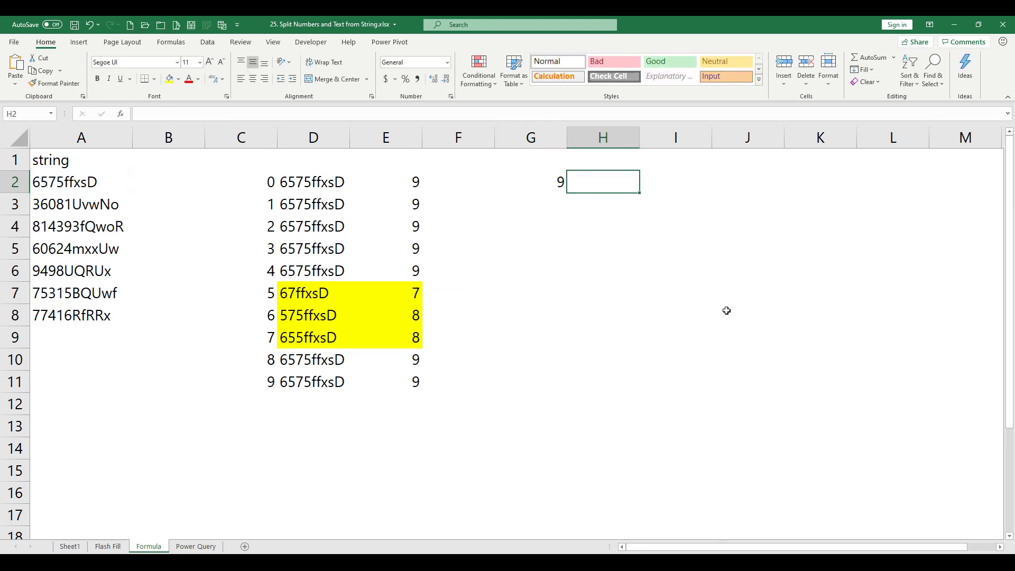
type("=")
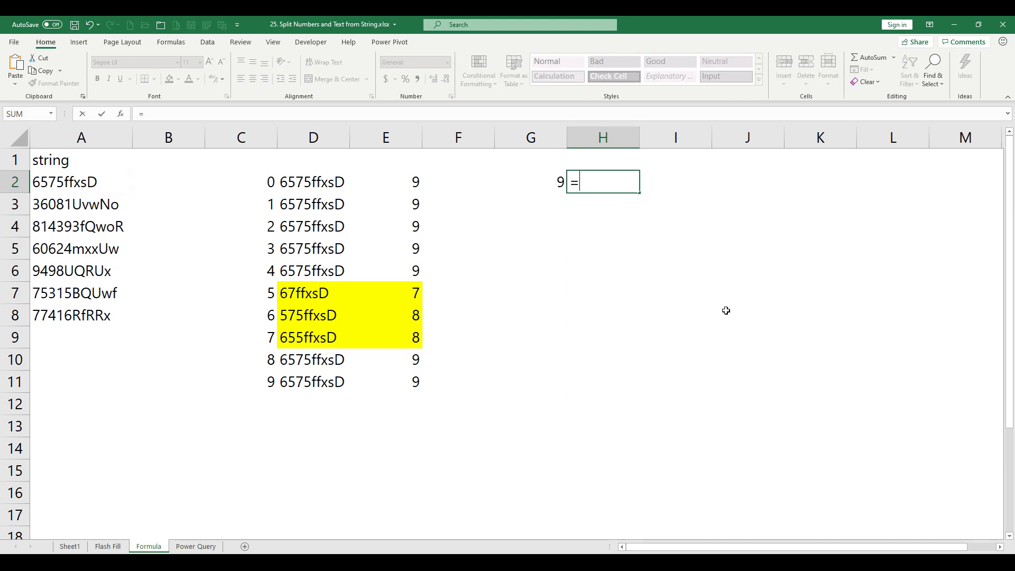
key("Left")
key("F4")
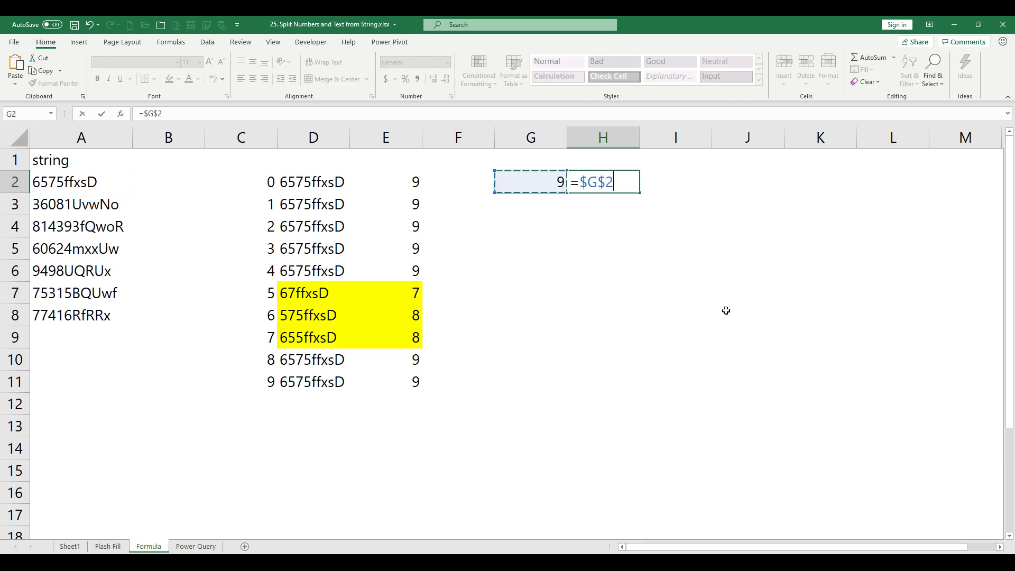
type("-")
left_click(396, 181)
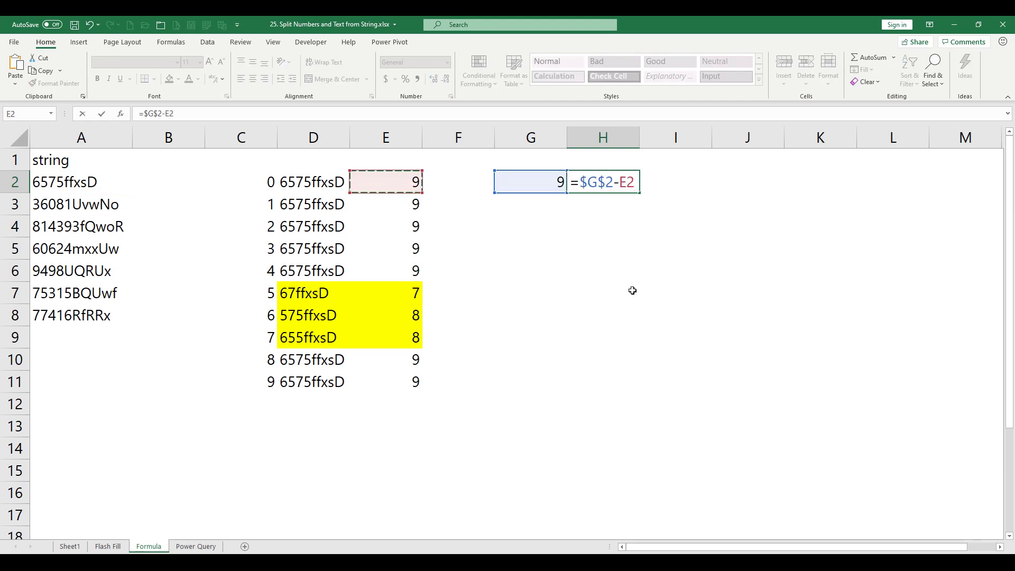
key("ctrl+Return")
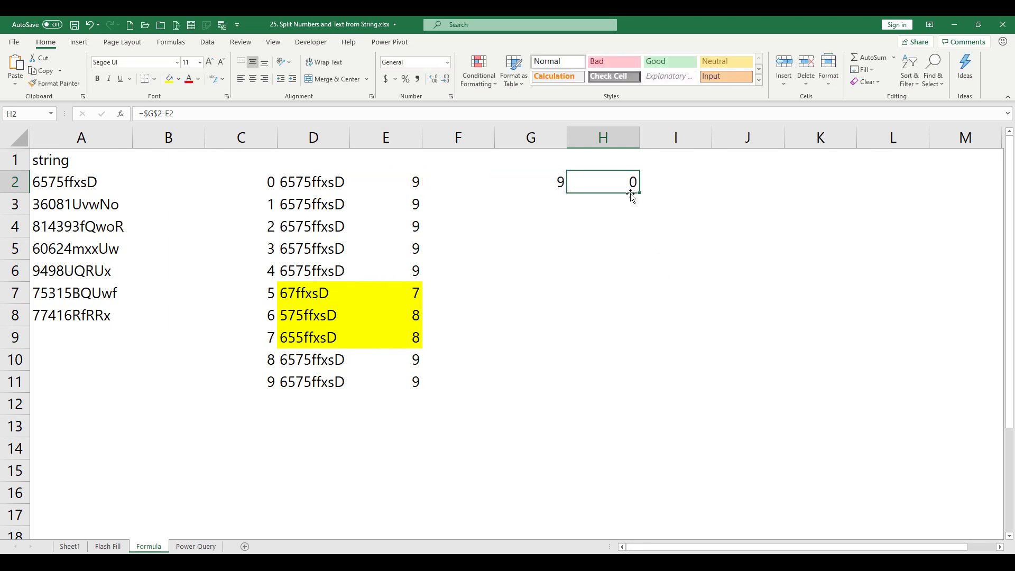
left_click_drag(639, 193, 629, 386)
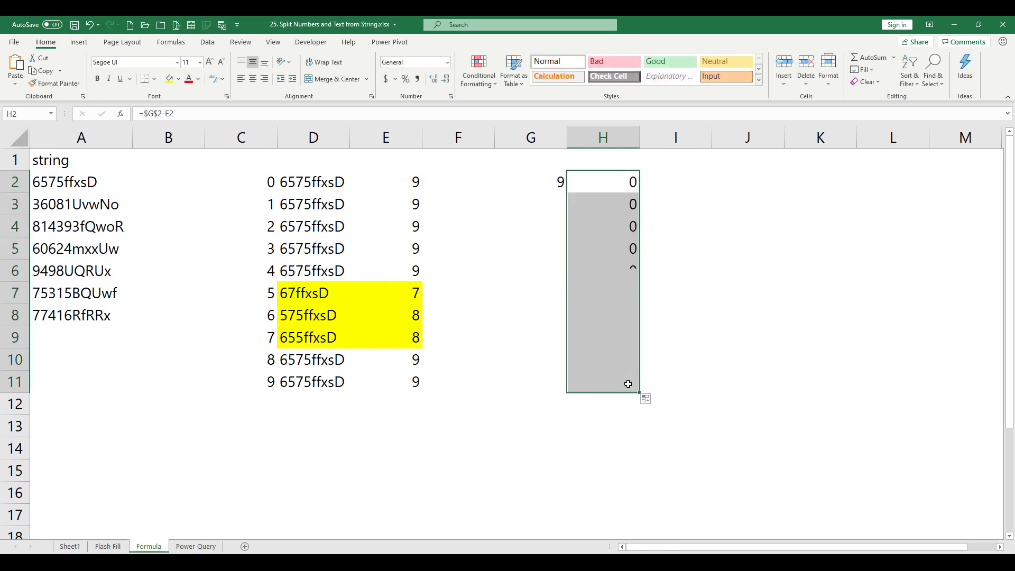
left_click(592, 402)
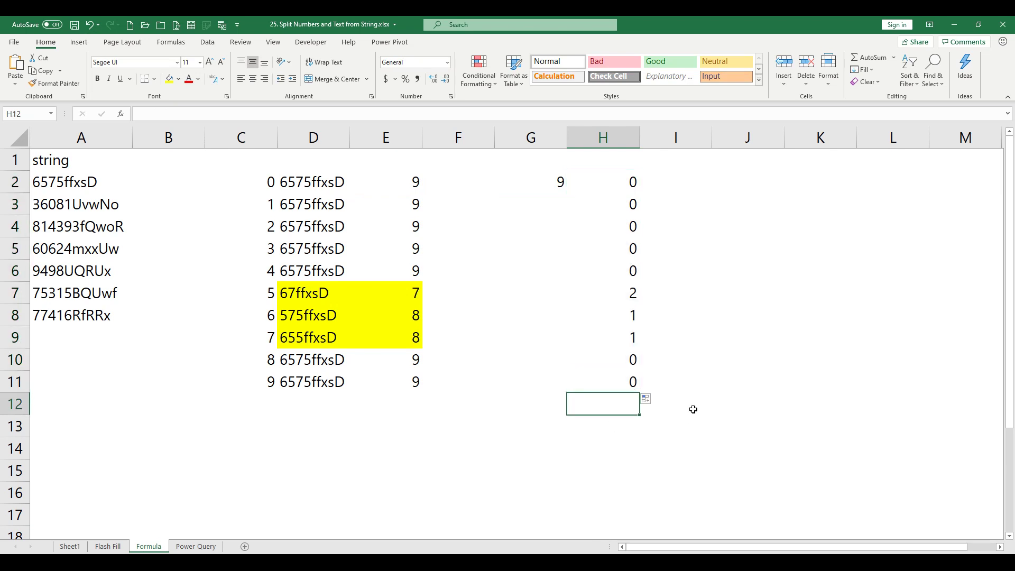
Step: Enter =SUM(H2:H11) in H12 to total the length differences
type("=sum(")
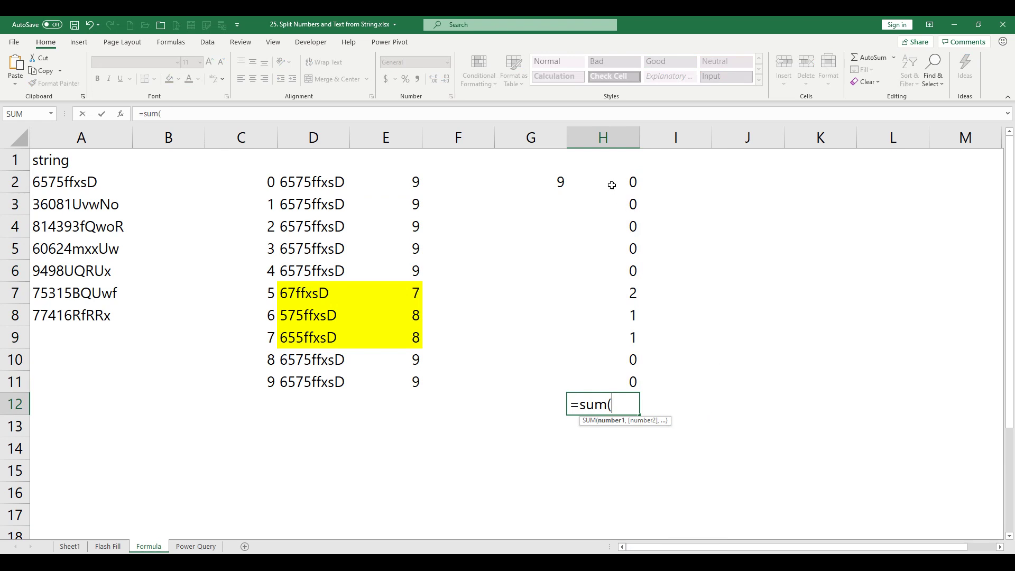
left_click_drag(611, 185, 611, 376)
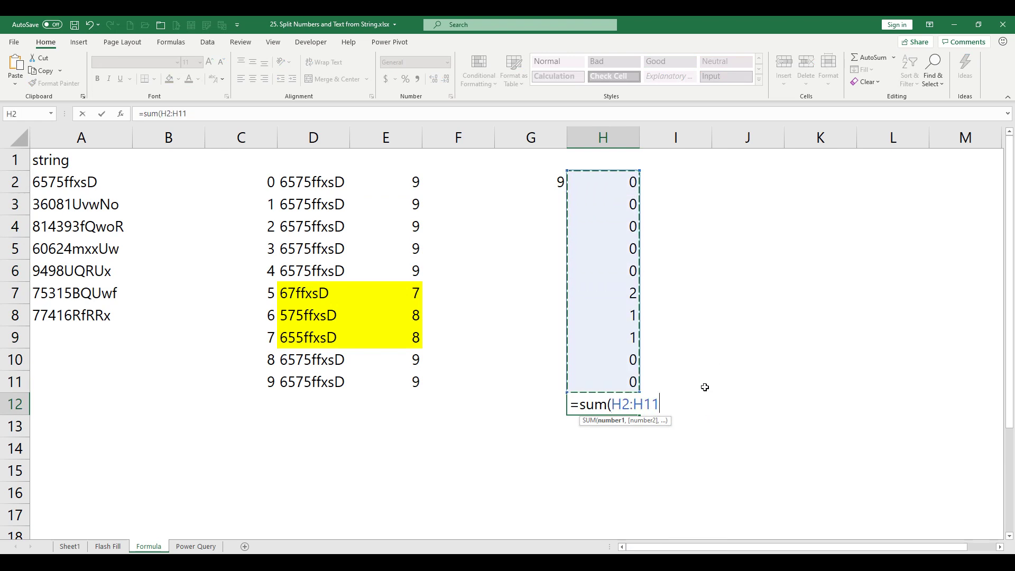
type(")")
key("ctrl+Return")
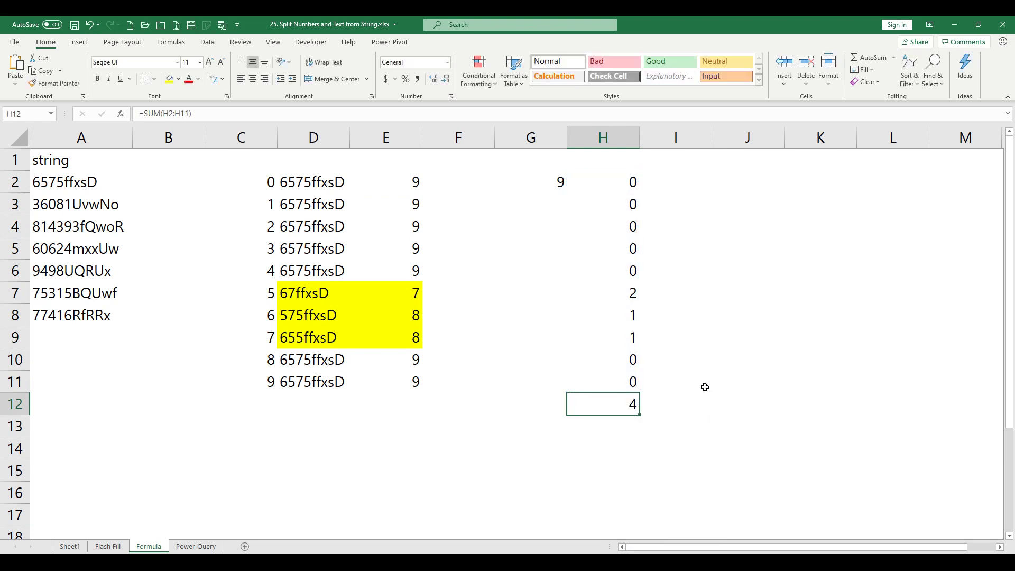
Step: Extend the H12 formula to =LEFT(A2,SUM(H2:H11)) to extract the leading digits of the string in A2
key("F2")
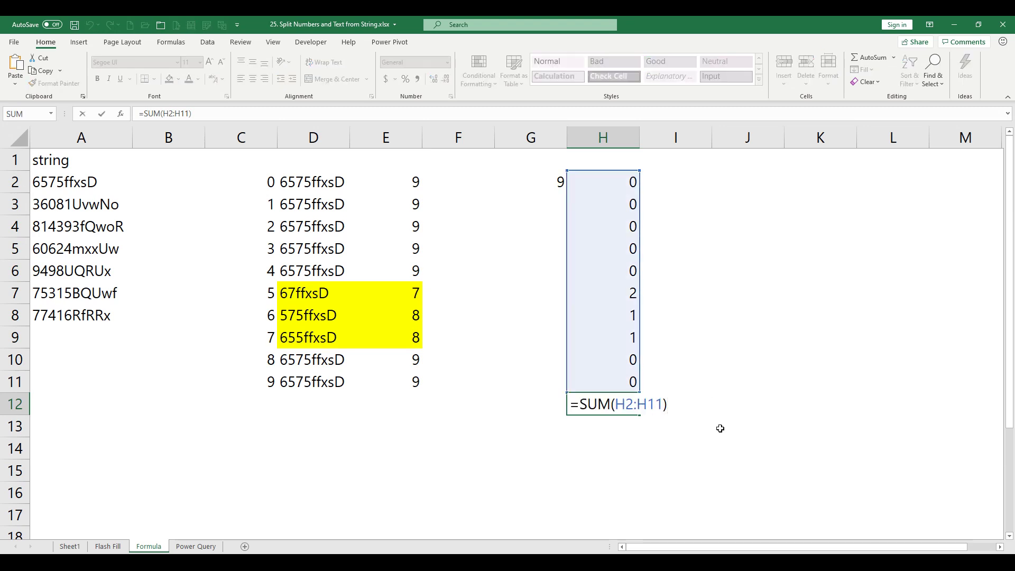
key("Home")
key("Right")
type("lef")
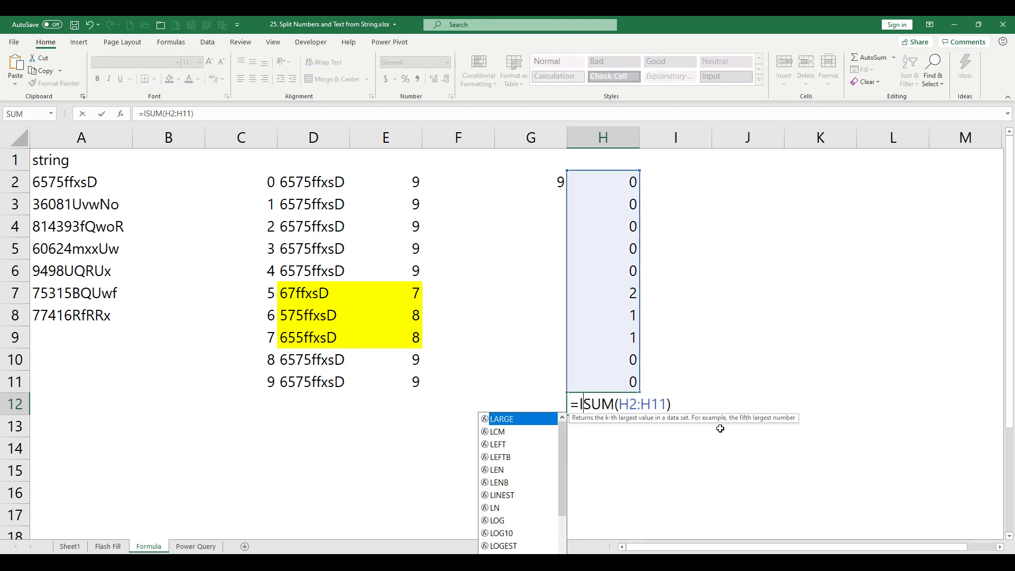
type("t(,")
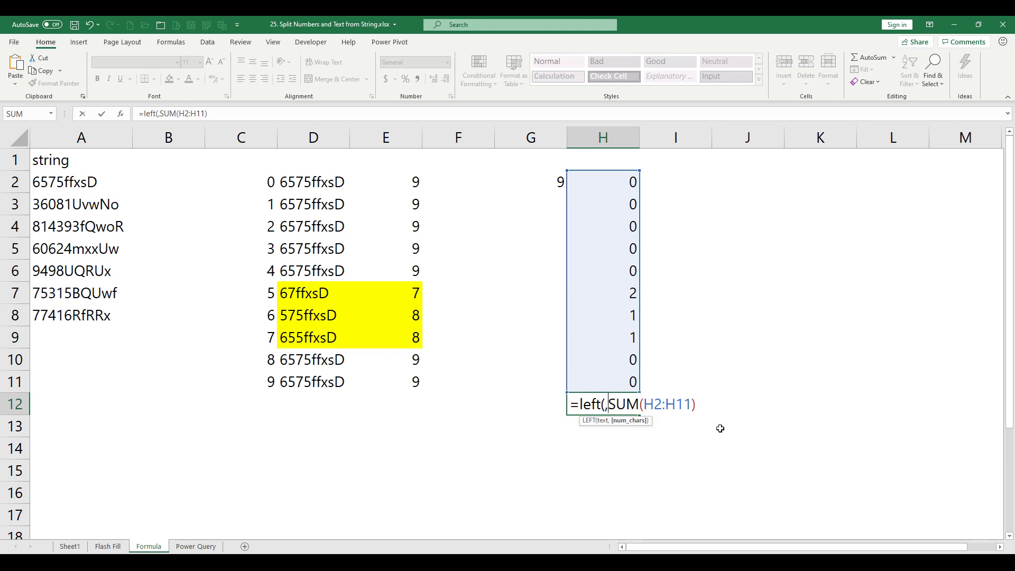
key("Left")
type("a2")
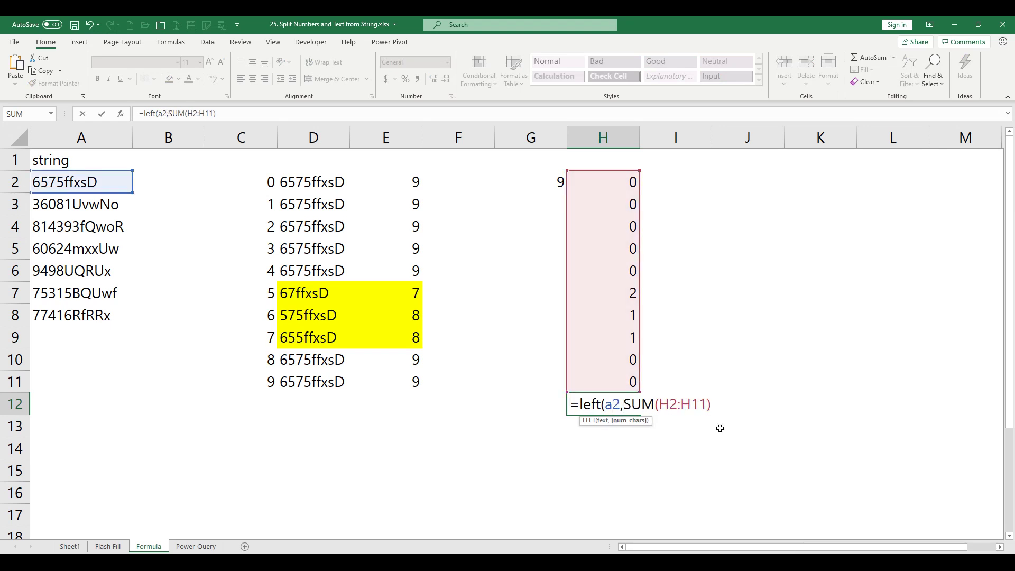
key("End")
key("ctrl+Return")
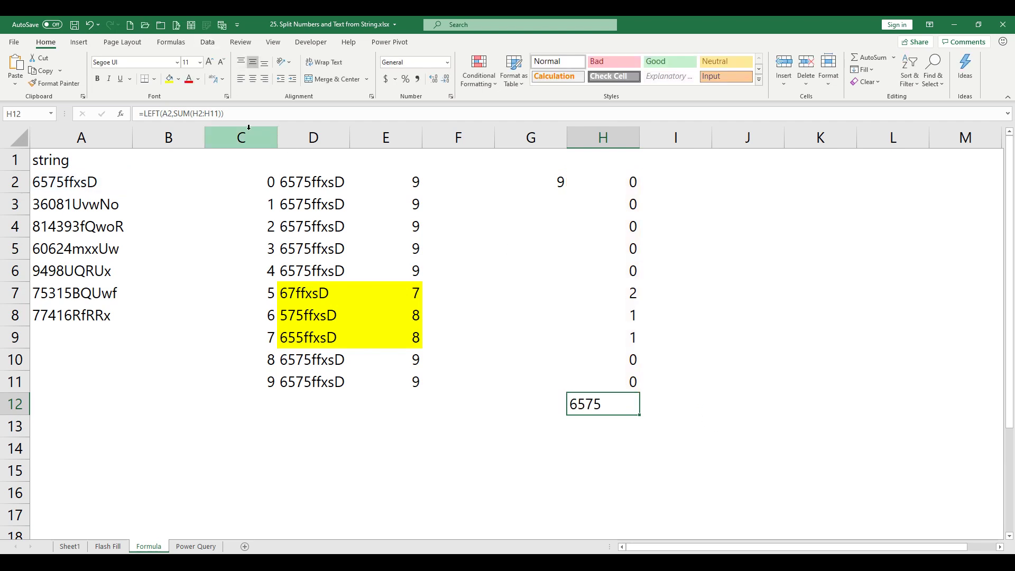
Step: Delete the helper columns C through I and select B2
left_click_drag(251, 134, 651, 129)
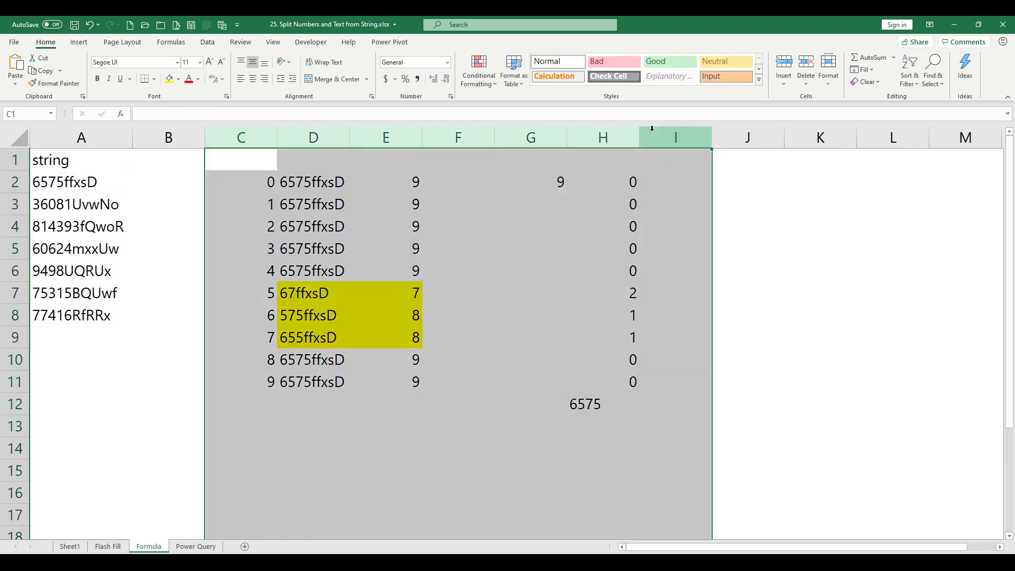
key("Delete")
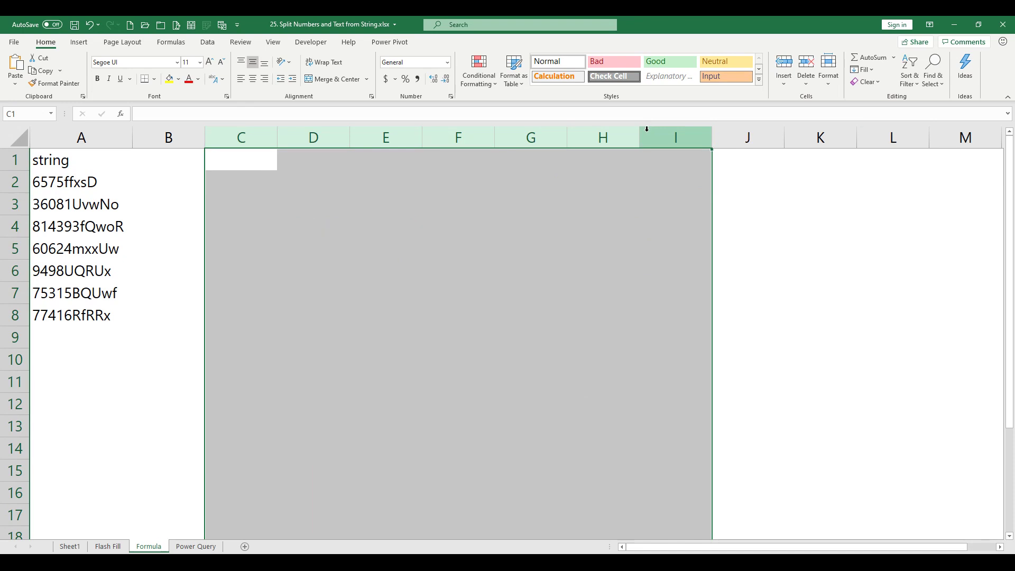
left_click(184, 182)
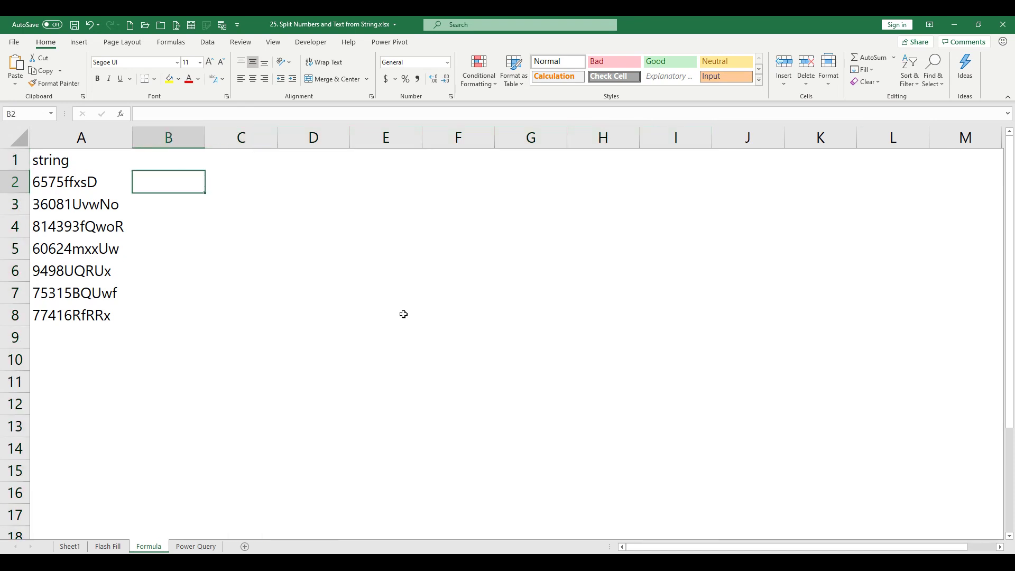
type("=seq")
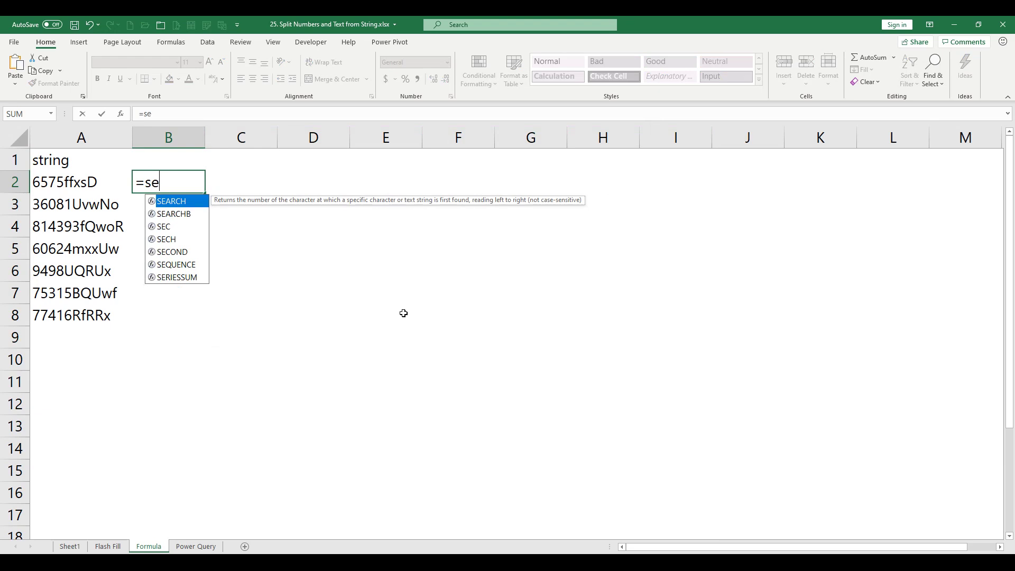
key("BackSpace")
key("BackSpace")
key("BackSpace")
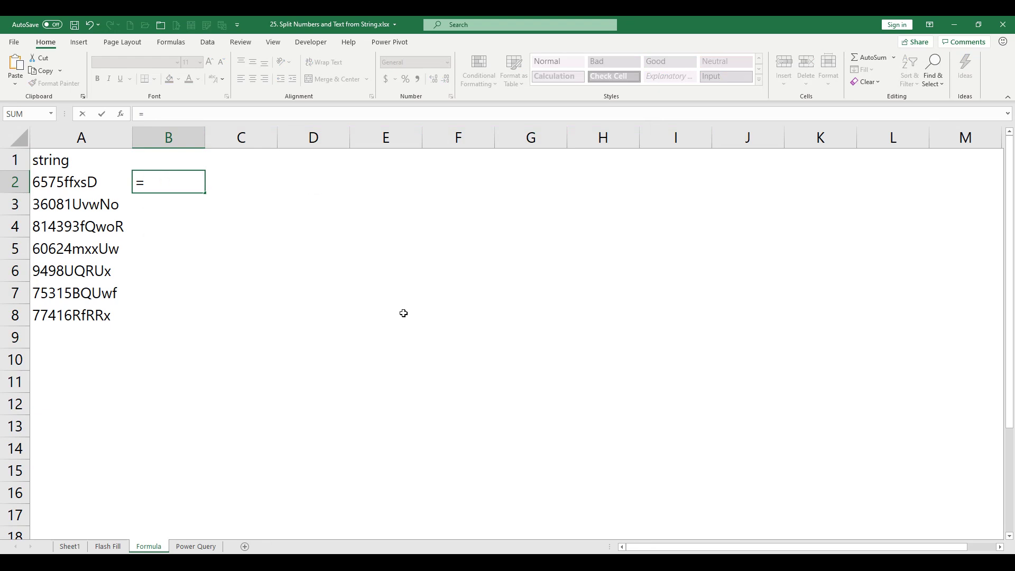
Step: Enter =LEN(A2)-LEN(SUBSTITUTE(A2,SEQUENCE(10,,0),"")) in B2 to count each digit's occurrences in A2
type("len(")
key("Left")
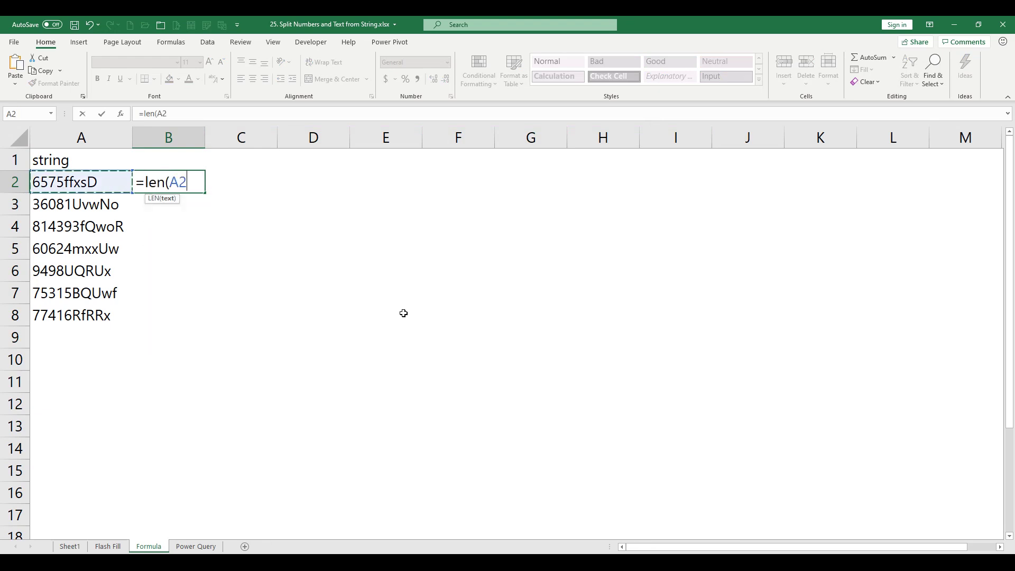
type(")-")
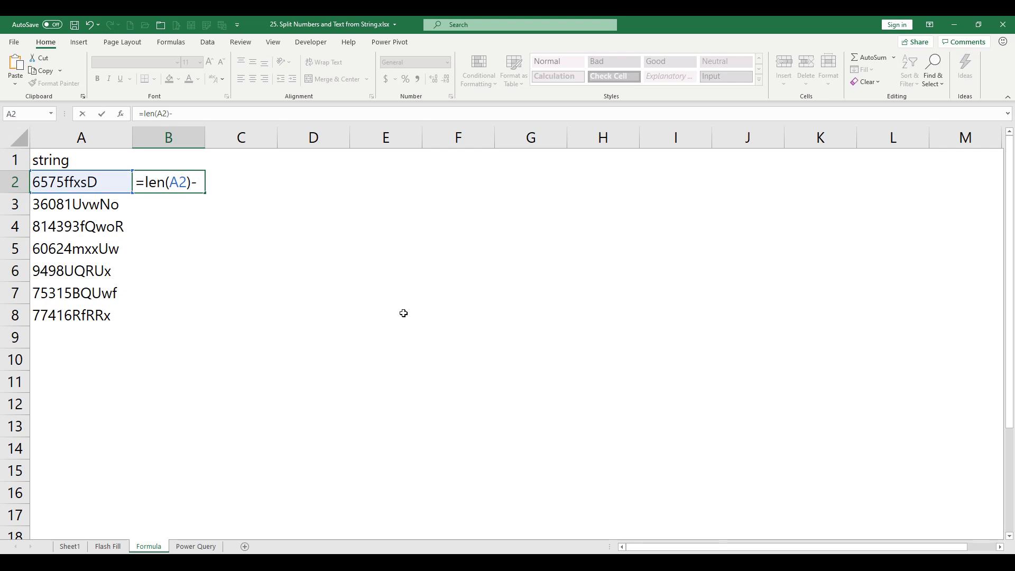
type("len(")
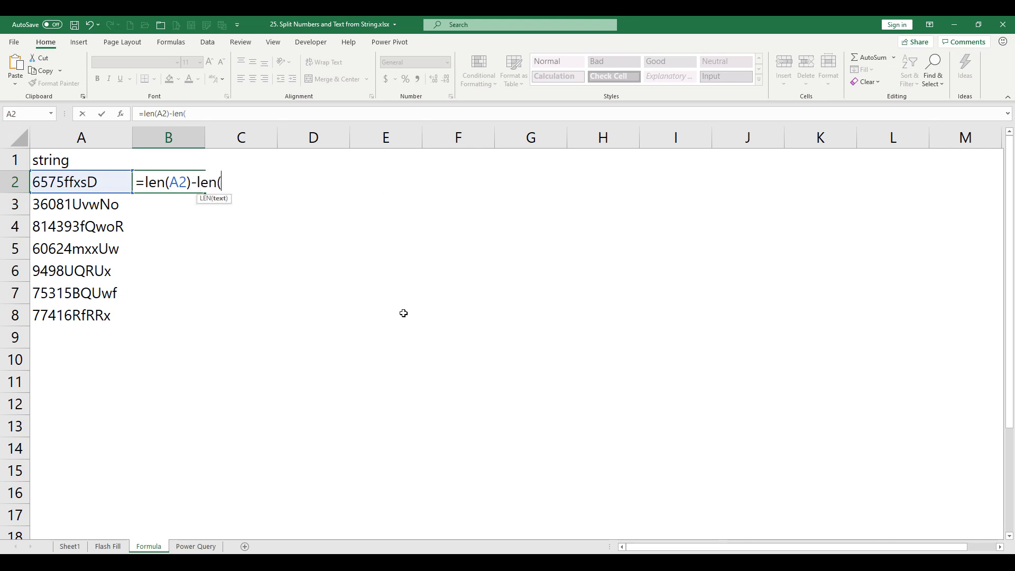
type("sub")
key("Tab")
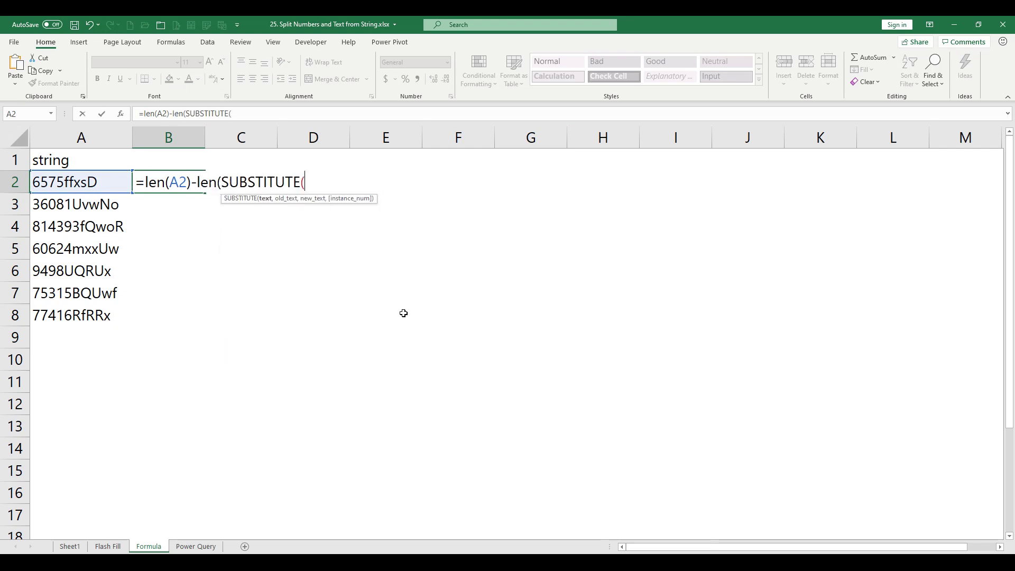
key("Left")
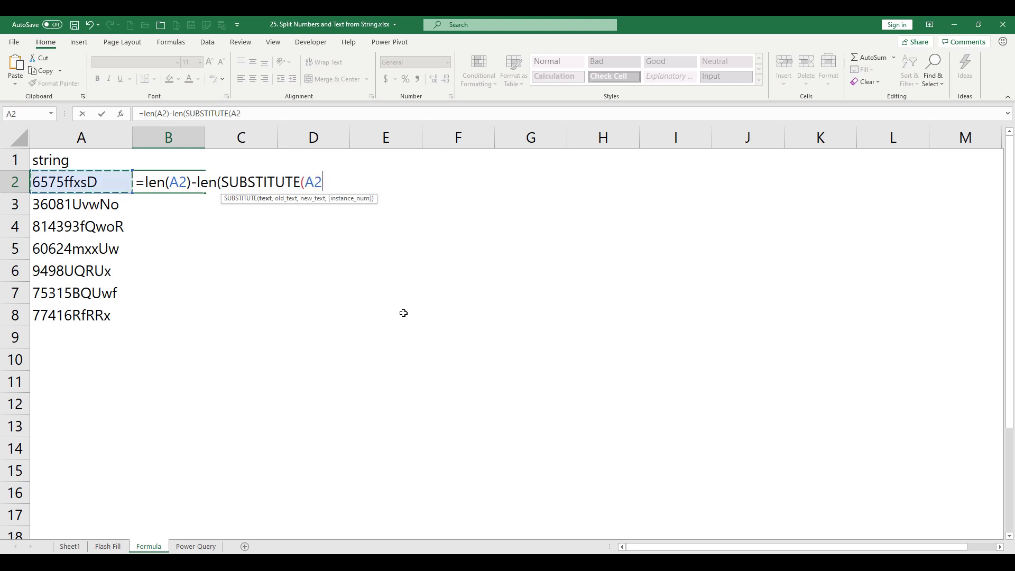
type(",seq")
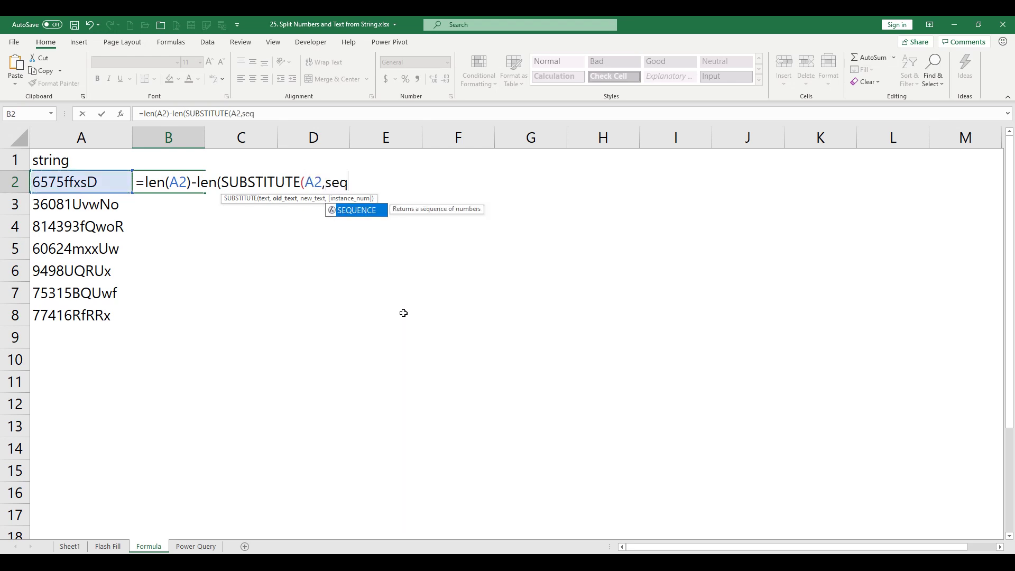
key("Tab")
type("1")
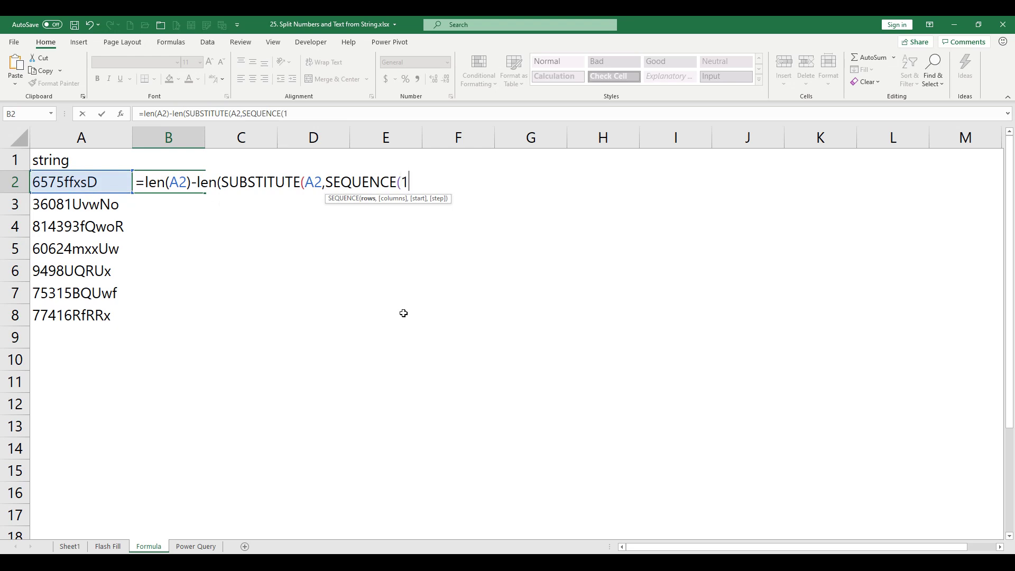
type("0,,0),")
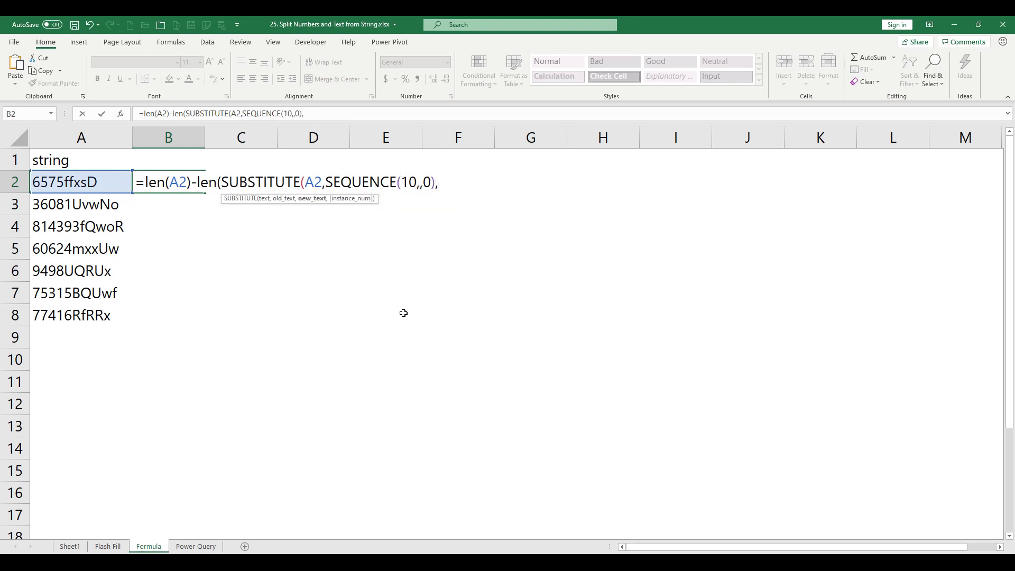
type("\"\"))")
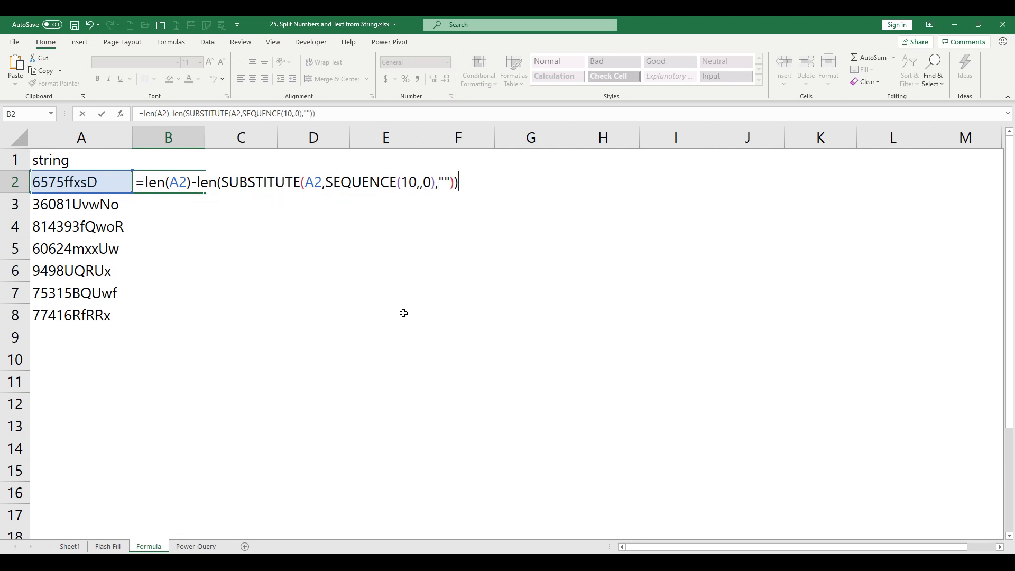
key("Return")
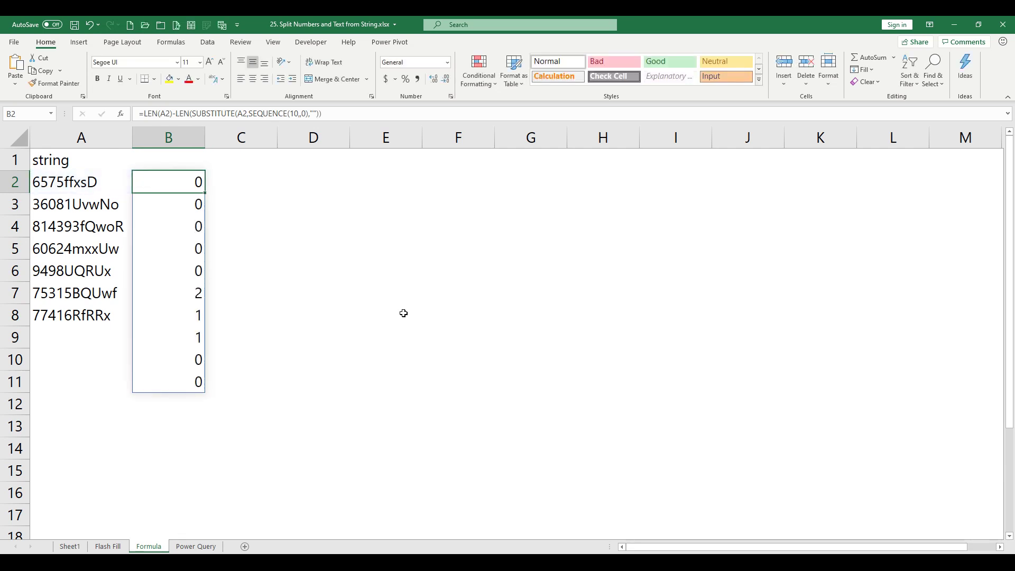
Step: Wrap the B2 formula in SUM so it adds up all the digit counts
key("F2")
key("Home")
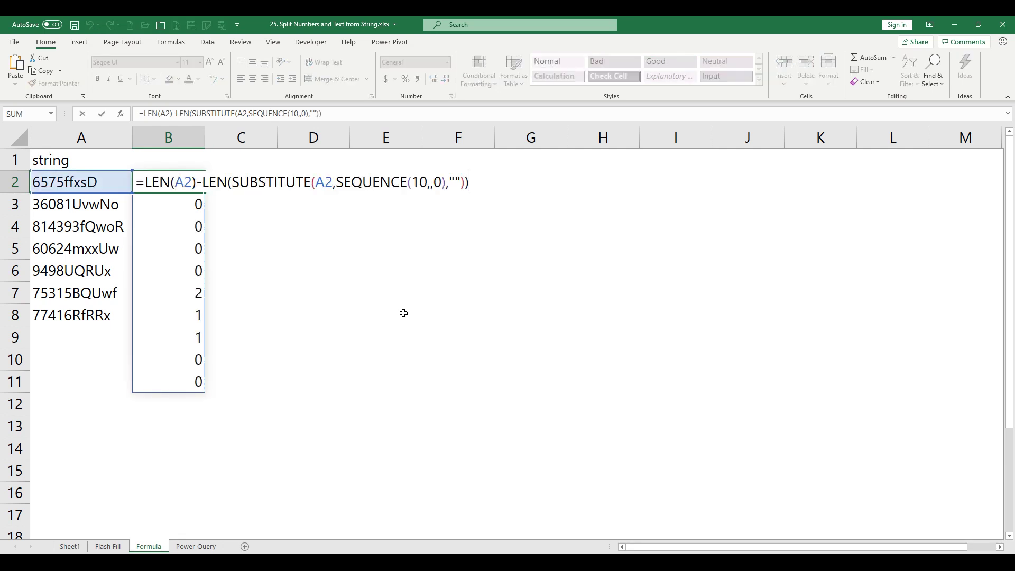
key("Right")
type("sum(")
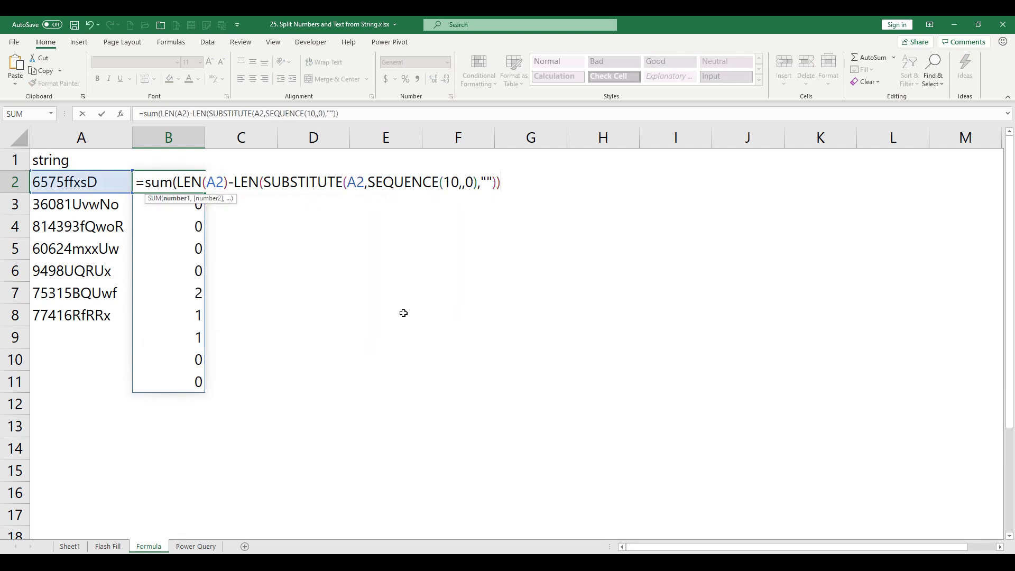
key("End")
type(")")
key("Return")
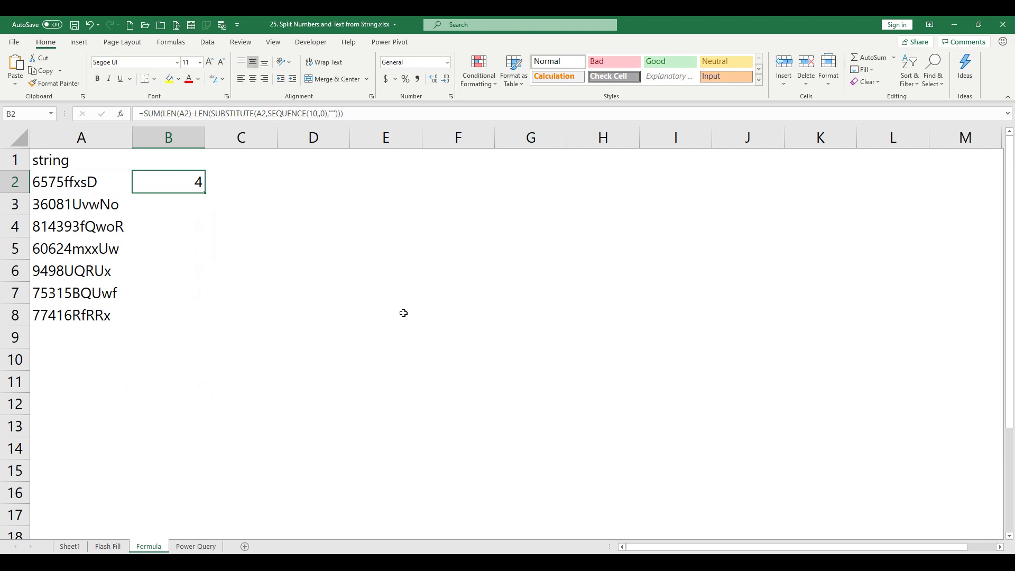
Step: Nest the B2 sum in a LEFT function on A2 so it extracts that many leading characters
key("F2")
key("Home")
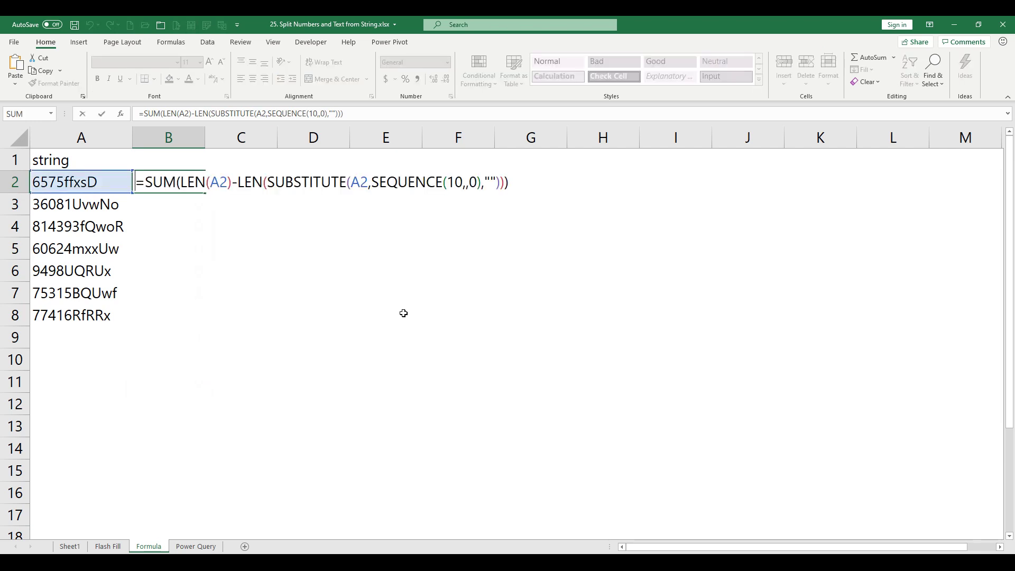
key("Right")
type("left(")
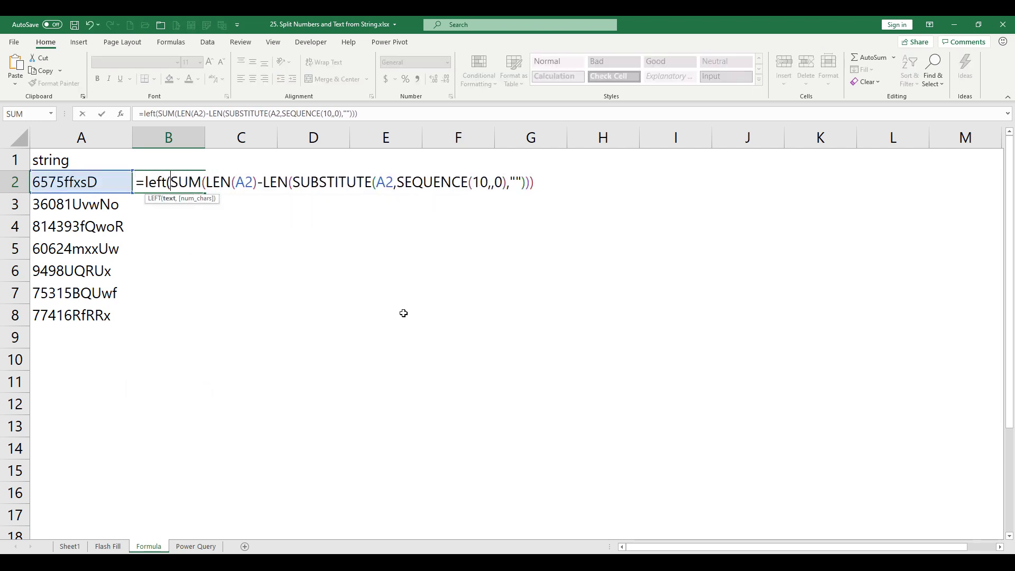
type(",")
key("Left")
type("a2")
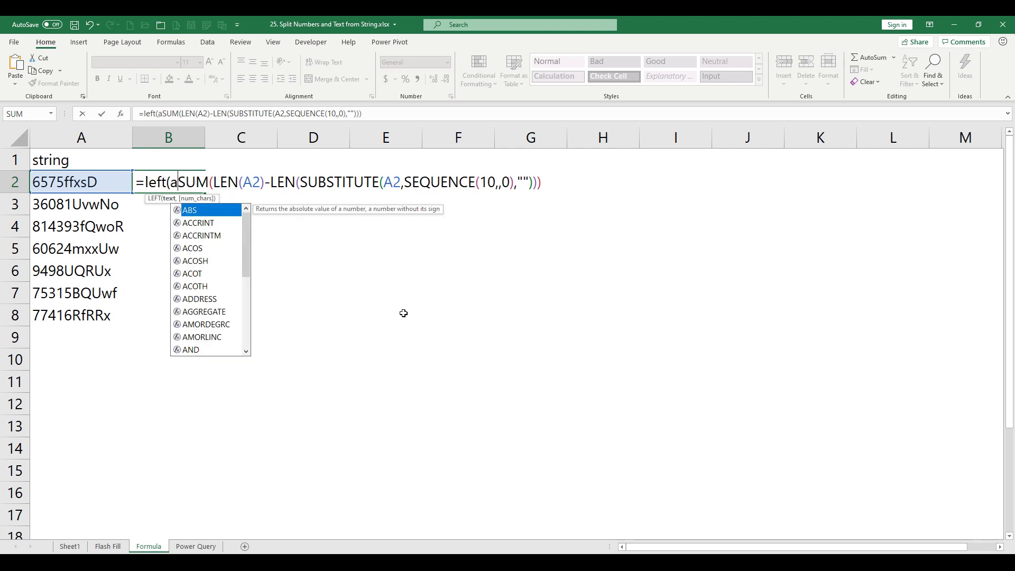
key("Right")
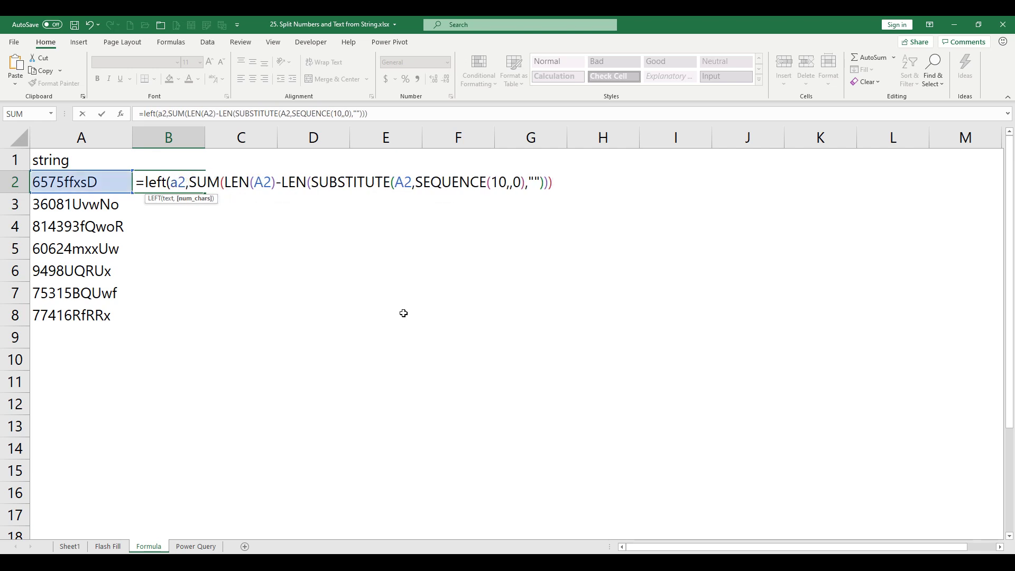
key("ctrl+Return")
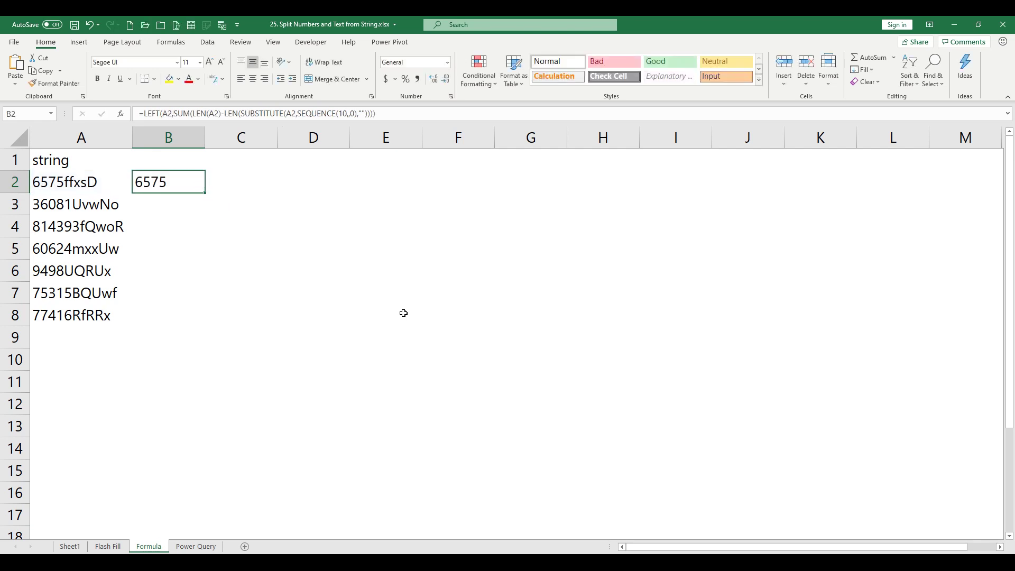
Step: Fill the B2 formula down to B8
left_click(208, 191)
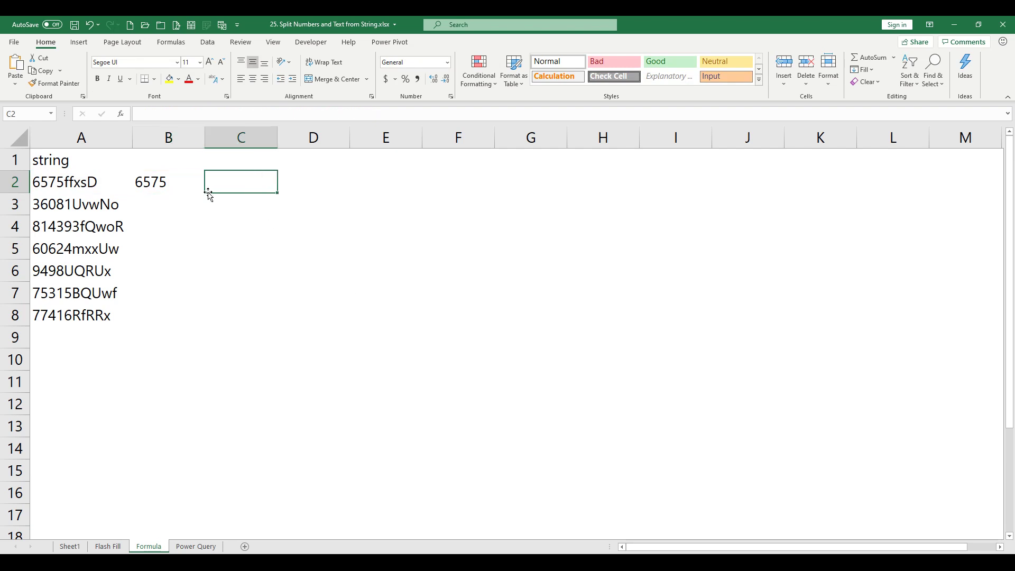
left_click(177, 184)
double_click(205, 193)
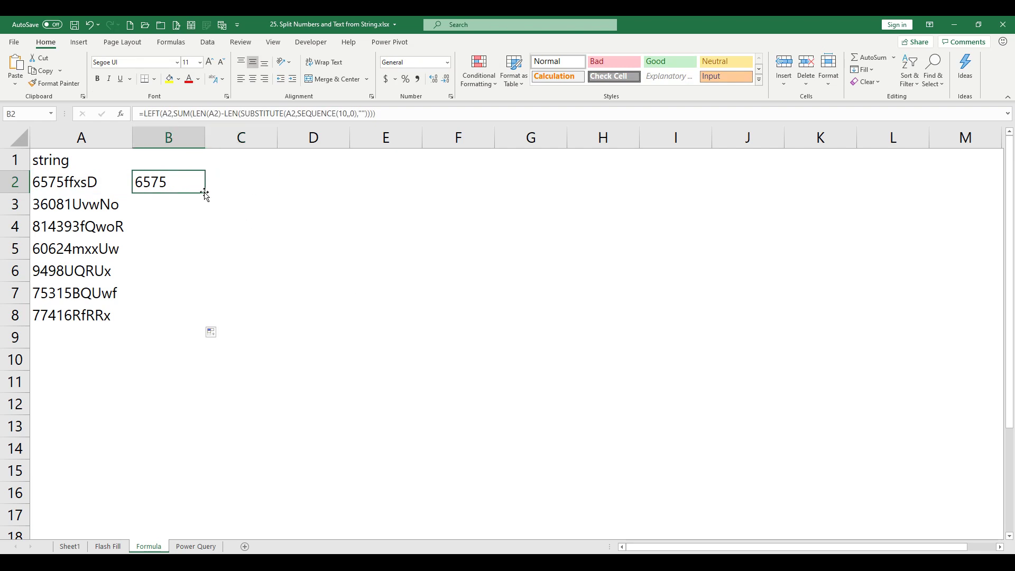
Step: Enter =SUBSTITUTE(A2,B2,"") in C2 to extract the text part, and fill it down to C8
left_click(222, 181)
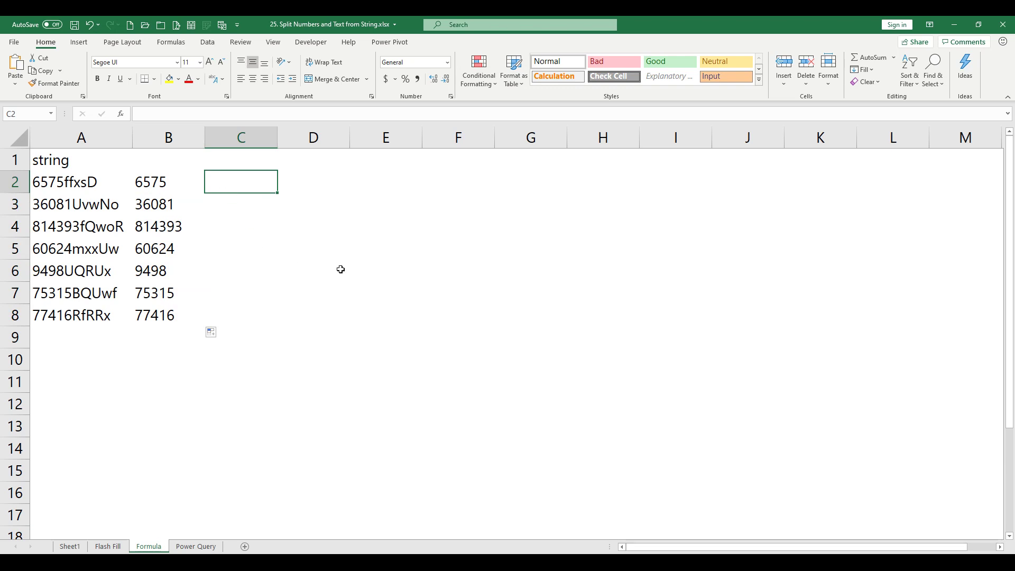
type("=sub")
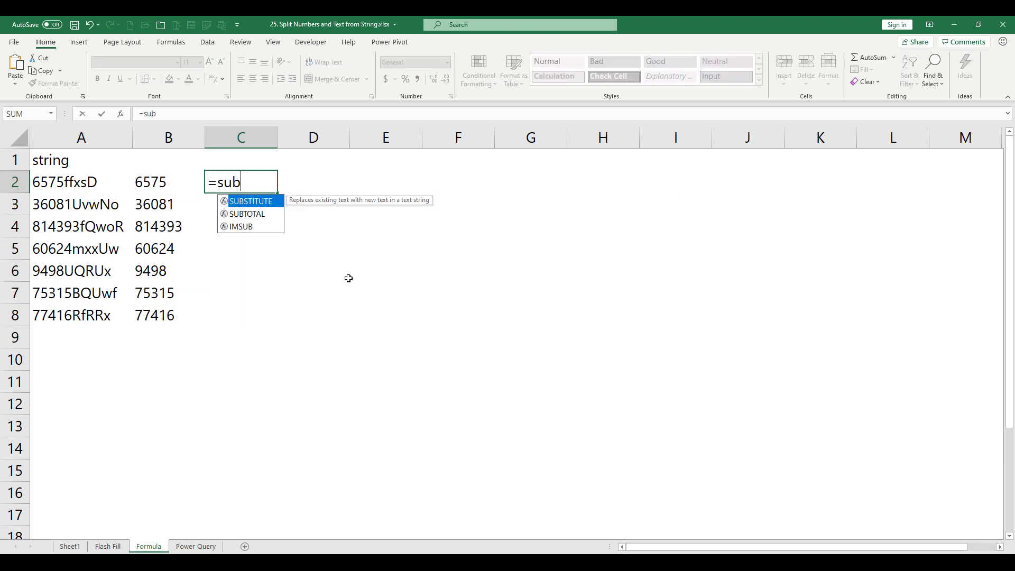
key("Tab")
key("Left")
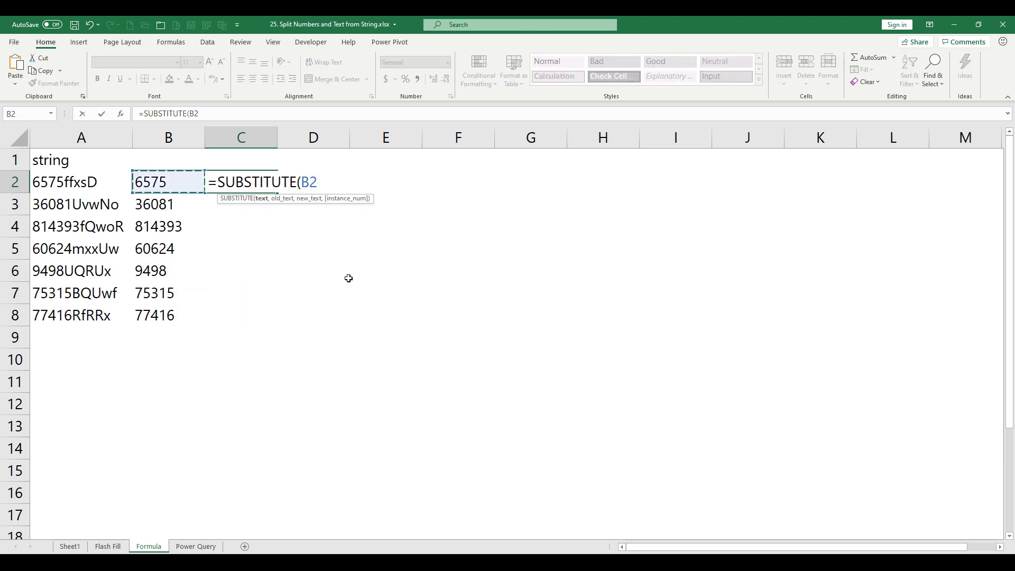
key("Left")
type(",")
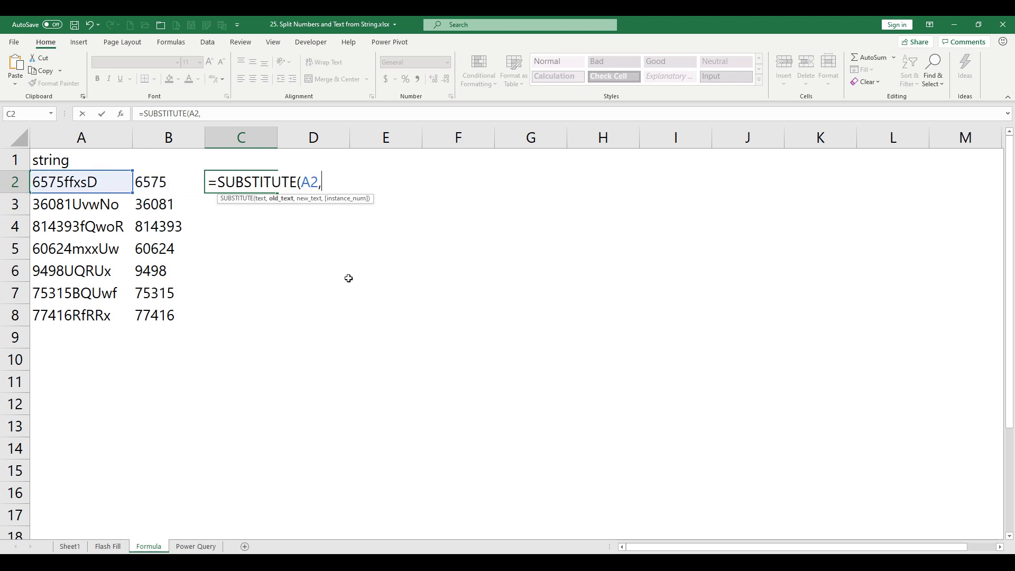
key("Left")
type(",\"\"")
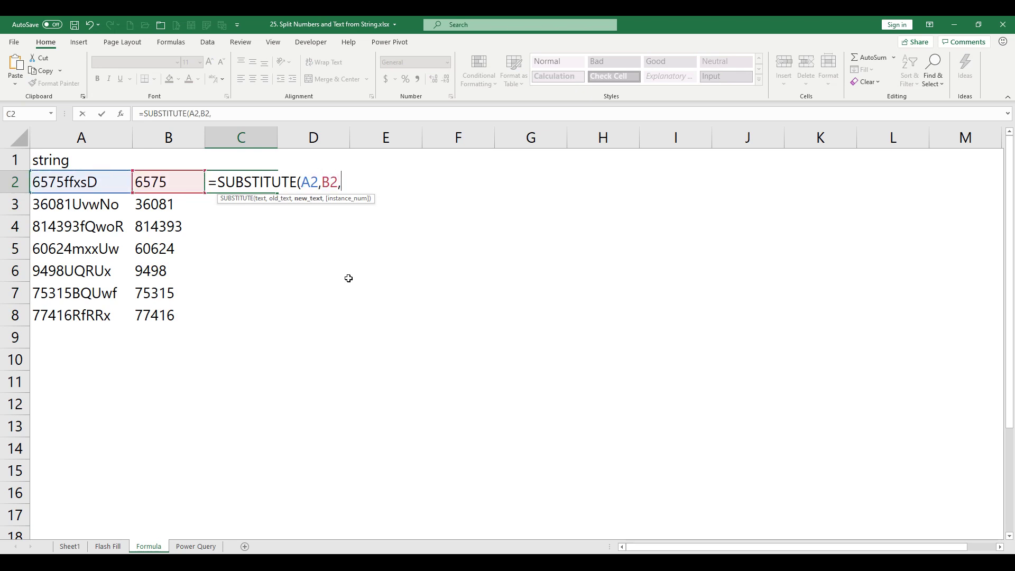
type(")")
key("ctrl+Return")
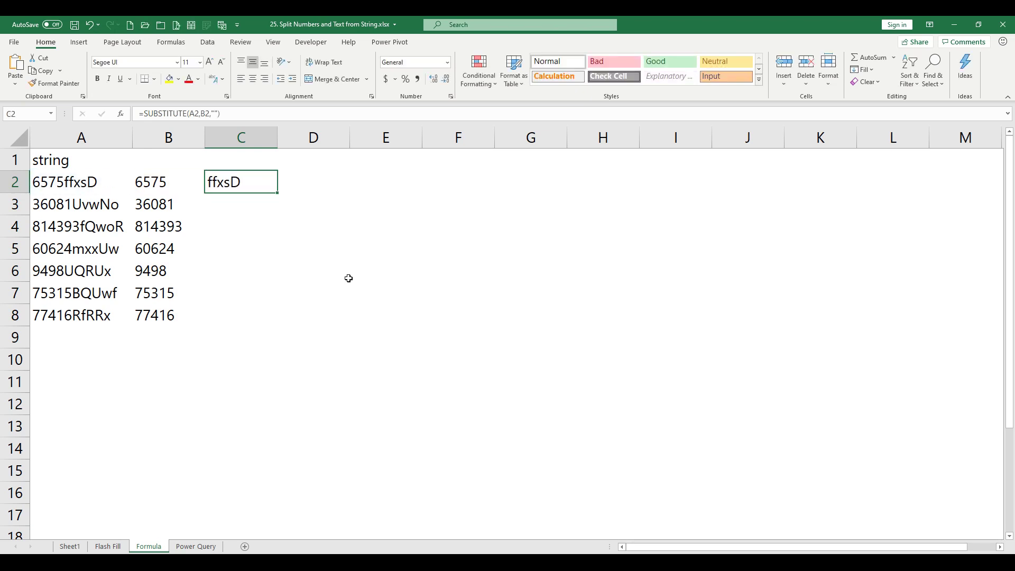
double_click(277, 194)
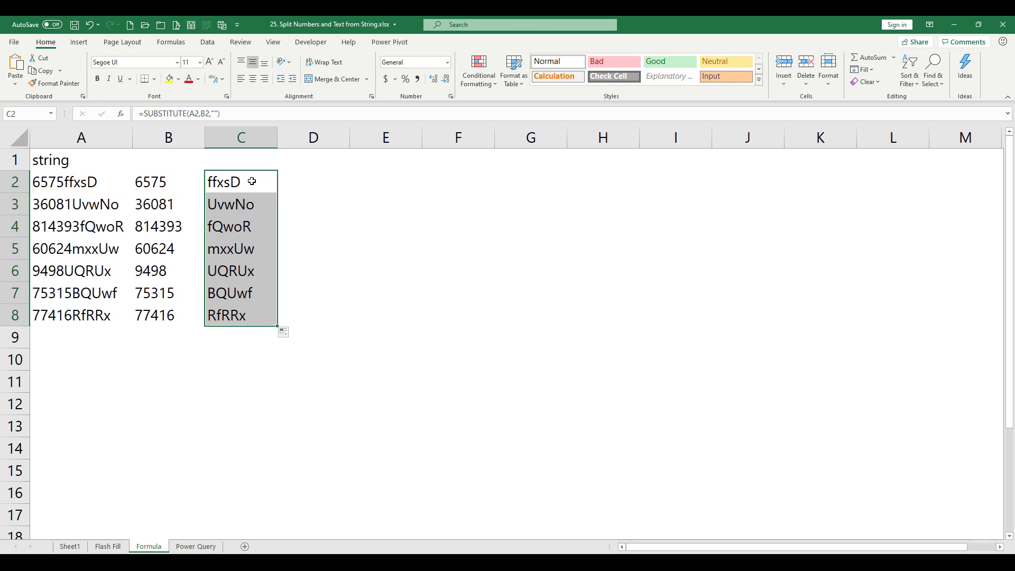
Step: Clear C2:C8 and copy the exact text of the B2 formula into C2
key("Delete")
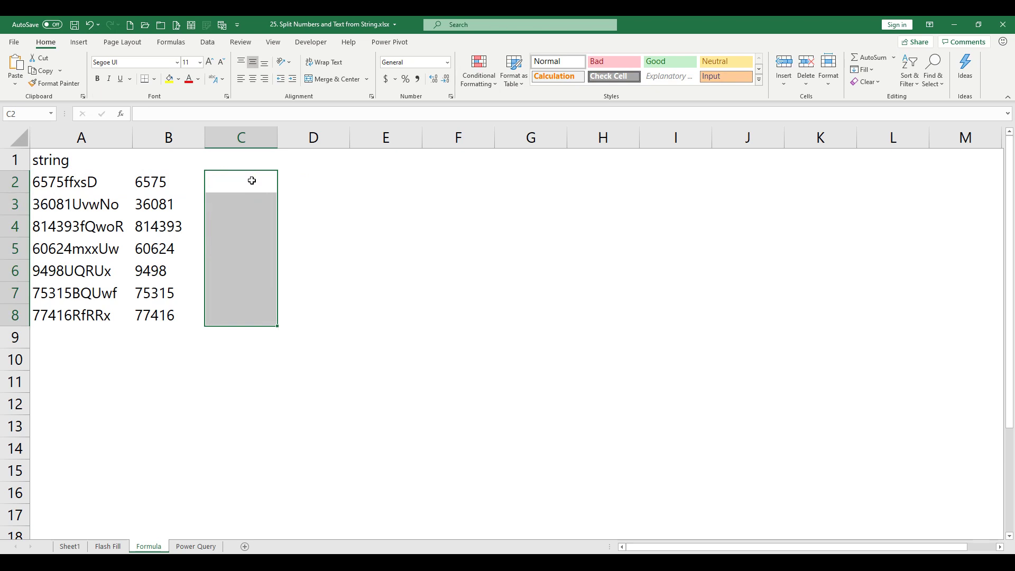
left_click(173, 184)
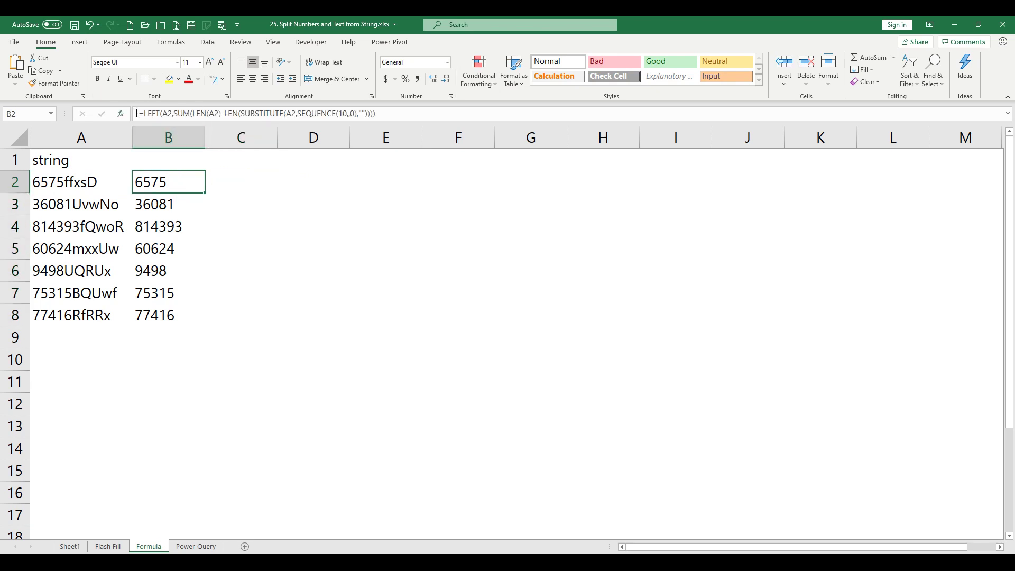
left_click_drag(136, 113, 376, 113)
key("ctrl+c")
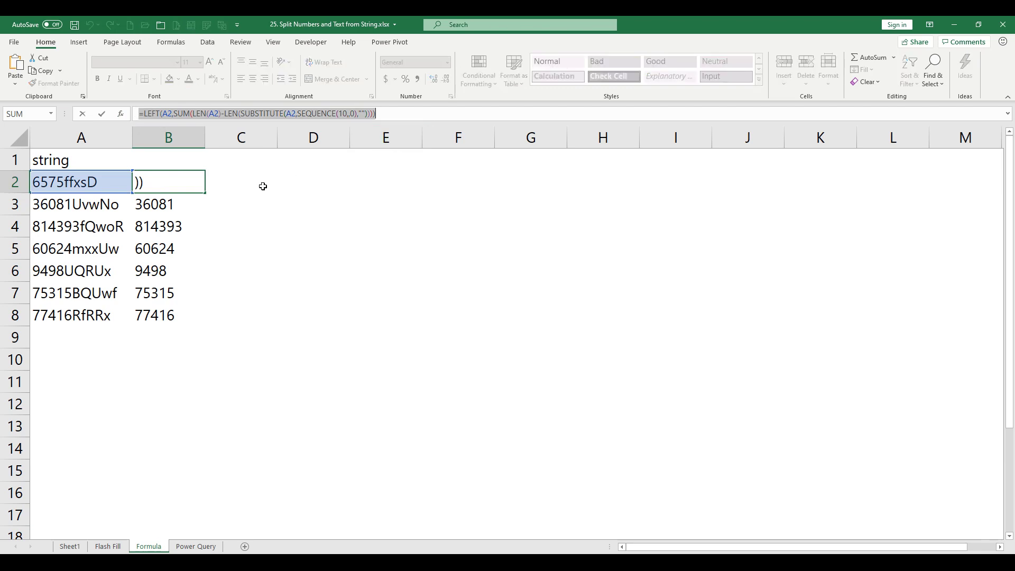
key("Escape")
left_click(240, 180)
left_click(276, 115)
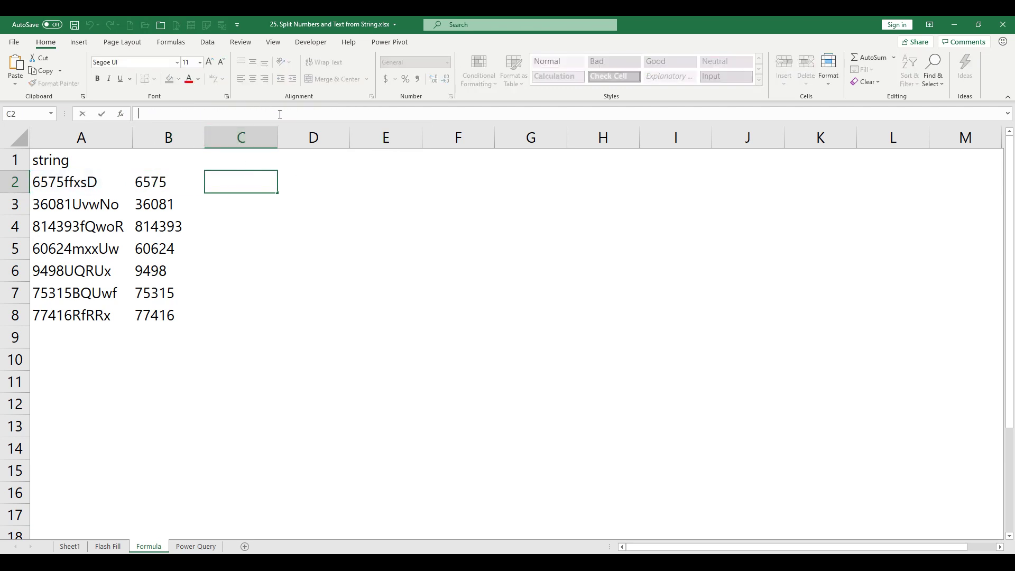
key("ctrl+v")
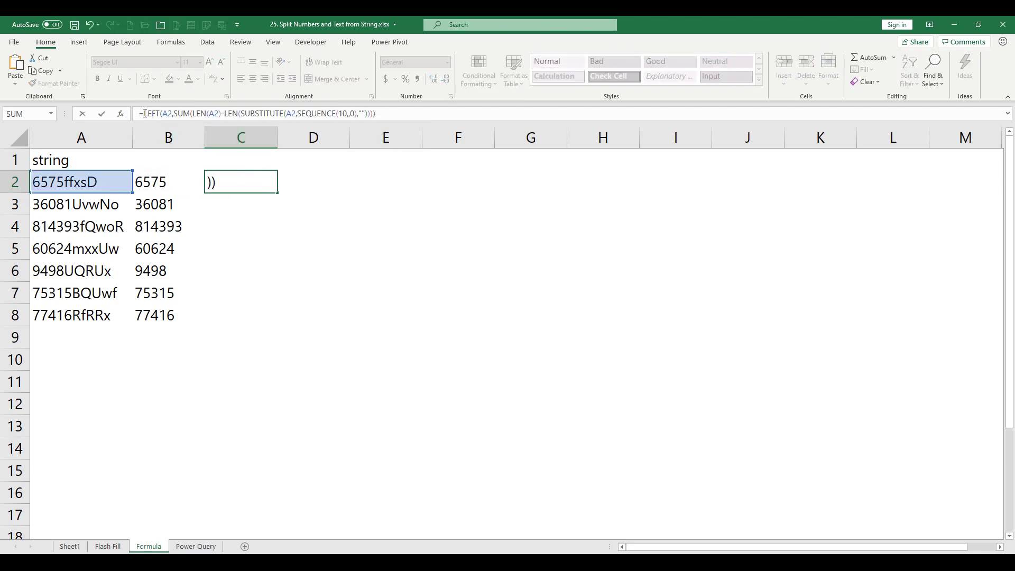
Step: Replace the LEFT wrapper in C2 to give =LEN(A2)-SUM(LEN(A2)-LEN(SUBSTITUTE(A2,SEQUENCE(10,,0),""))), which counts the non-digit characters
left_click(145, 113)
key("Delete")
key("Delete")
key("Delete")
key("Delete")
key("Delete")
key("Delete")
key("Delete")
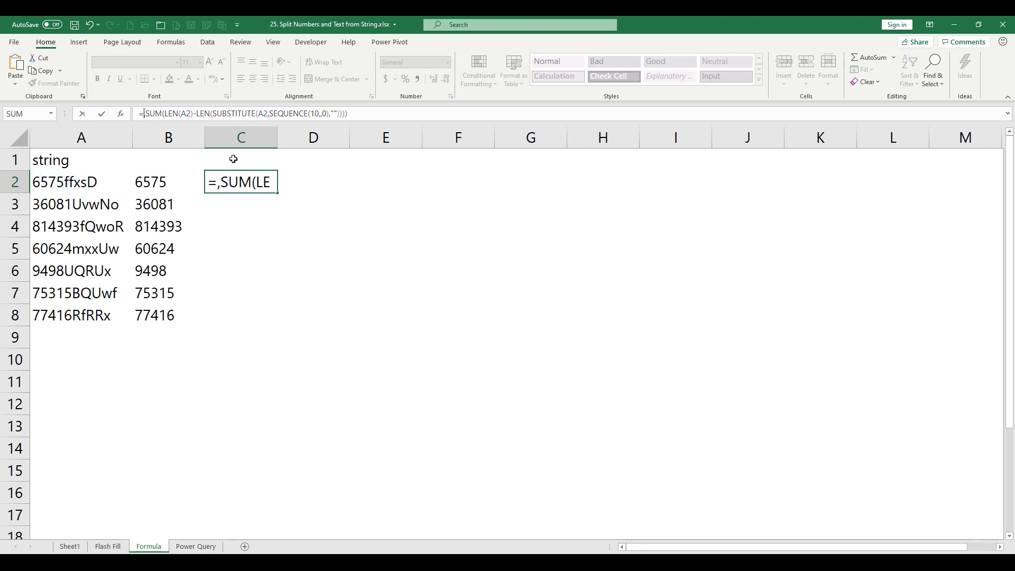
type("len")
key("Delete")
type("(")
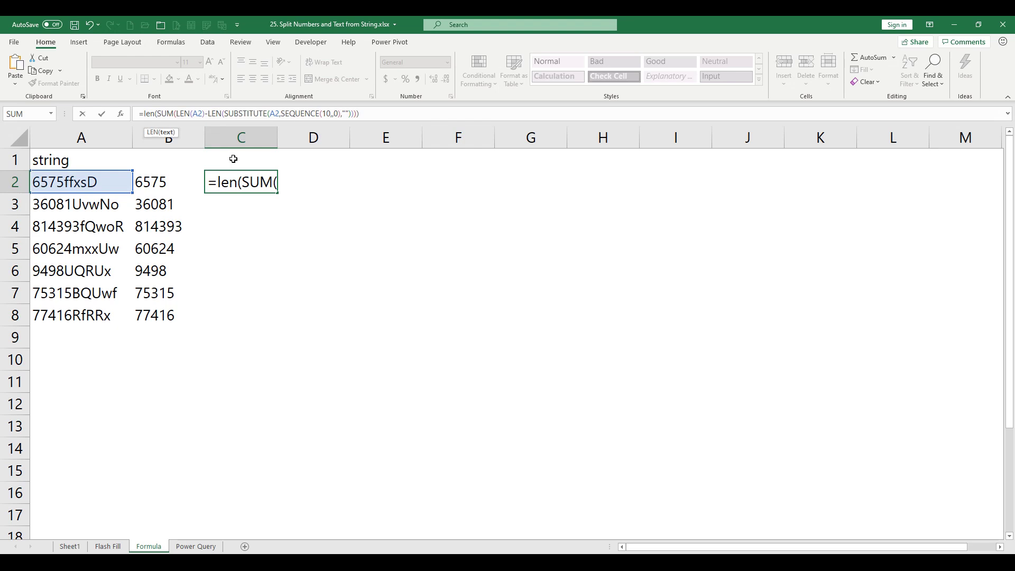
type("a2)")
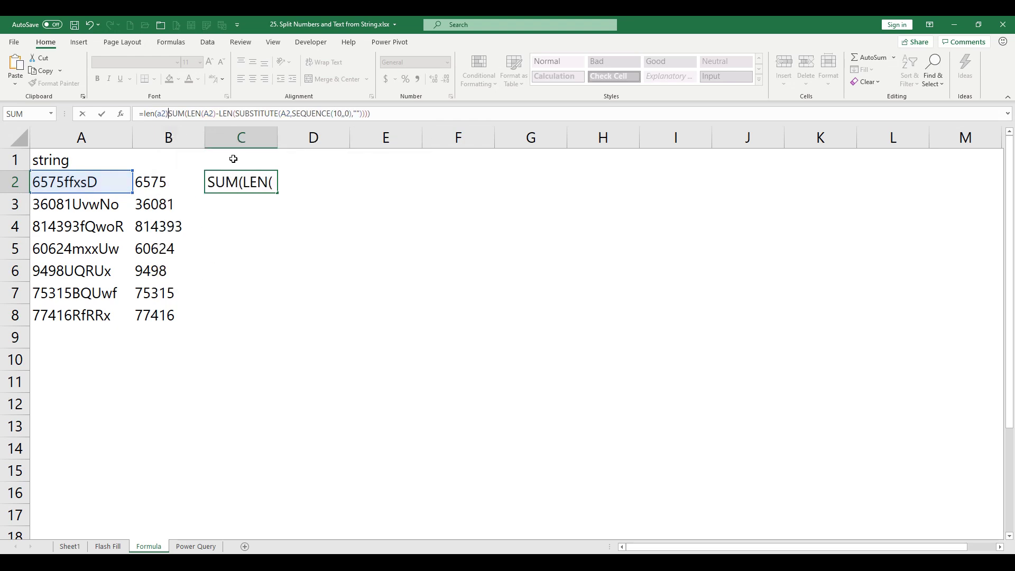
type("-")
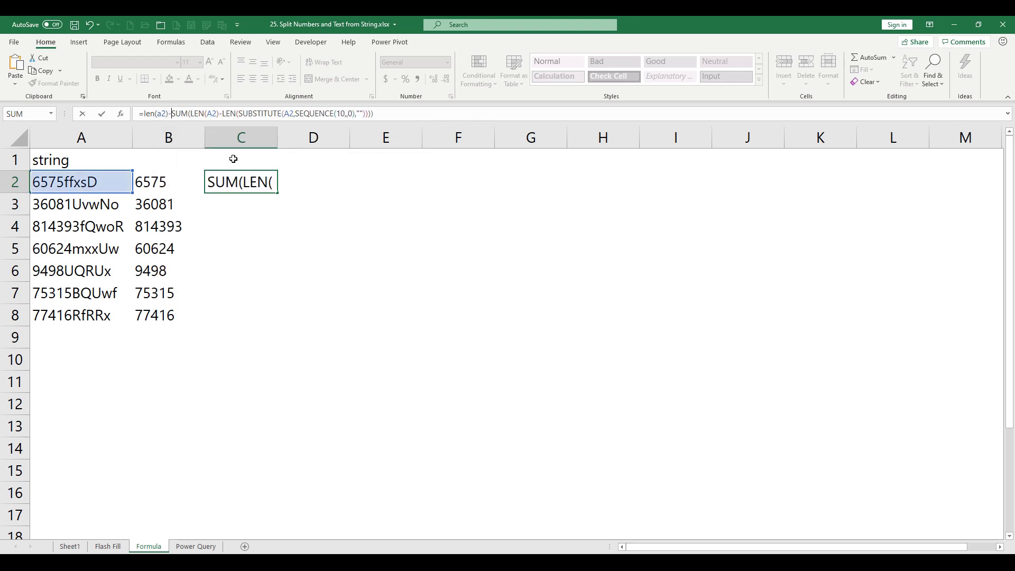
left_click(404, 113)
key("Return")
key("Up")
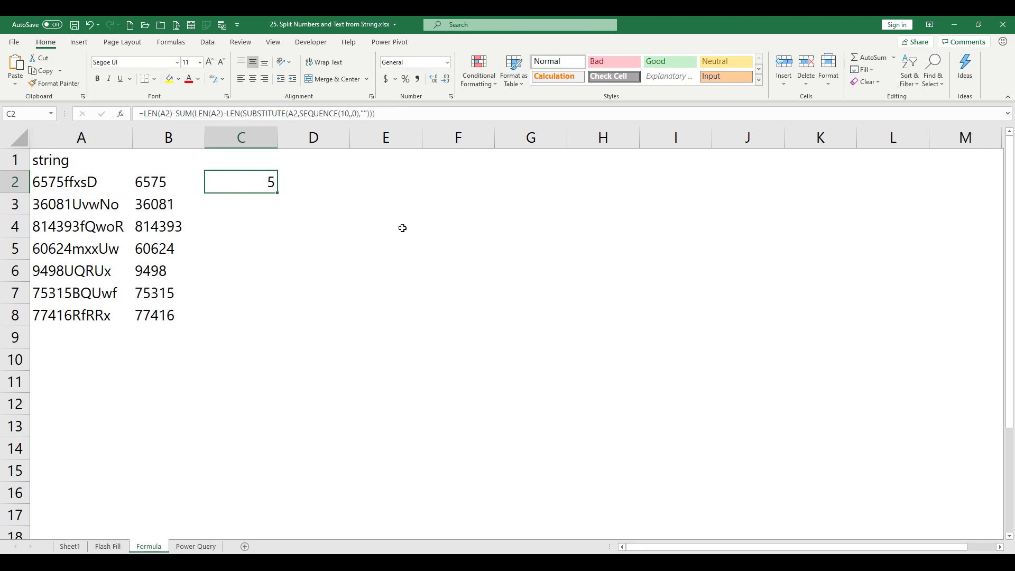
Step: Nest the C2 formula in a RIGHT function on A2 to extract the trailing text, and fill it down to C8
key("F2")
key("Home")
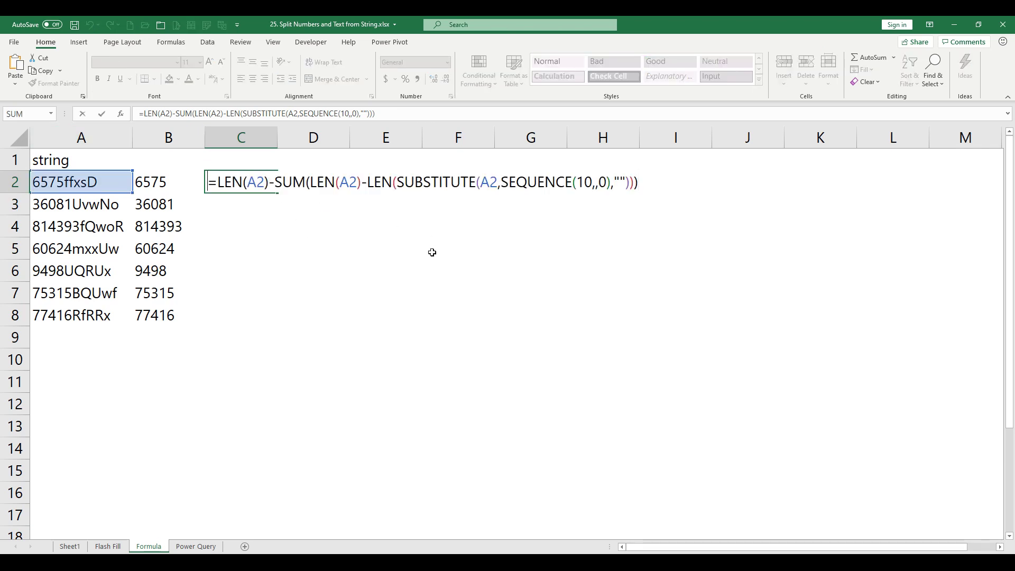
key("Right")
type("right(")
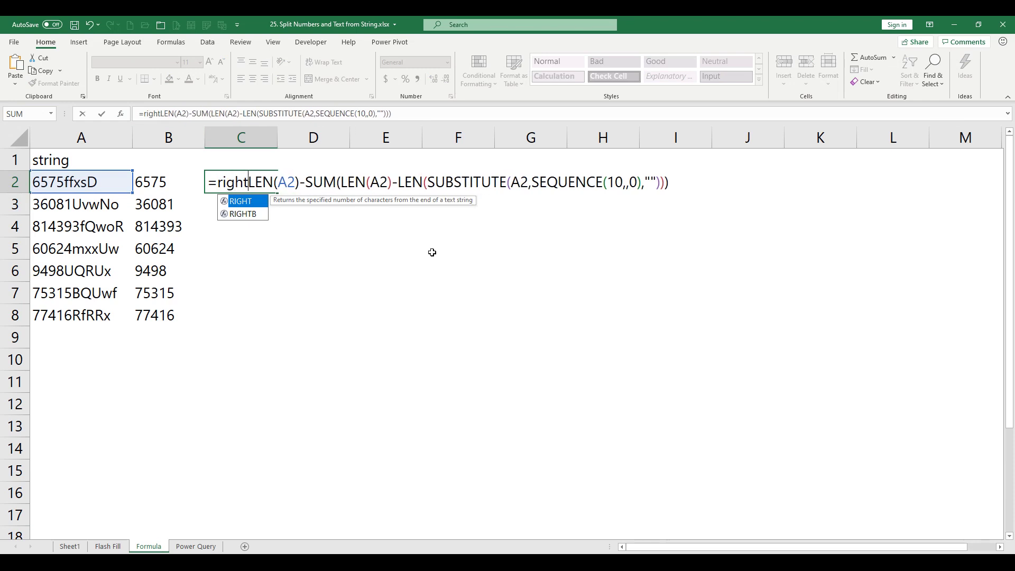
type("a2,")
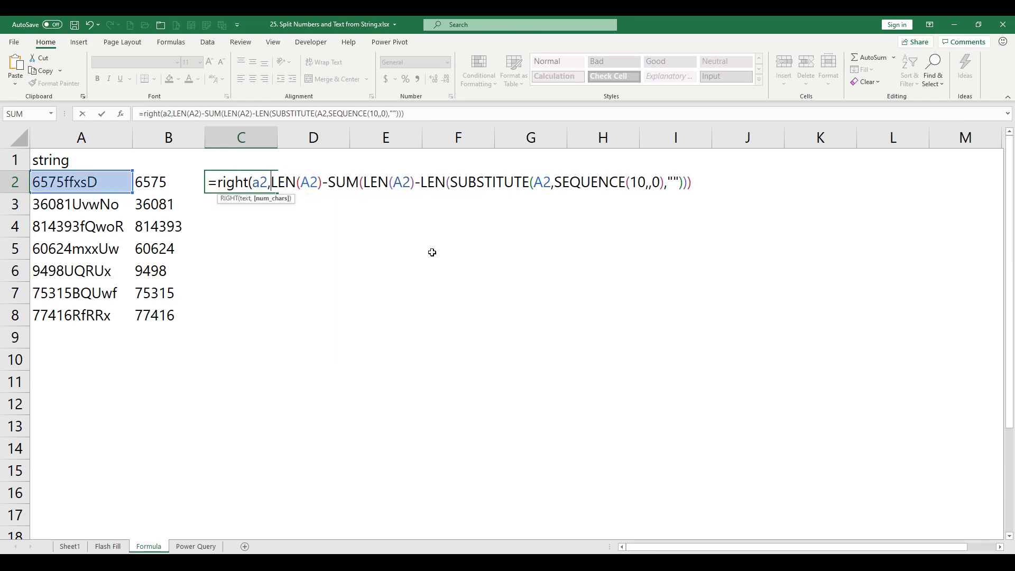
key("End")
type(")")
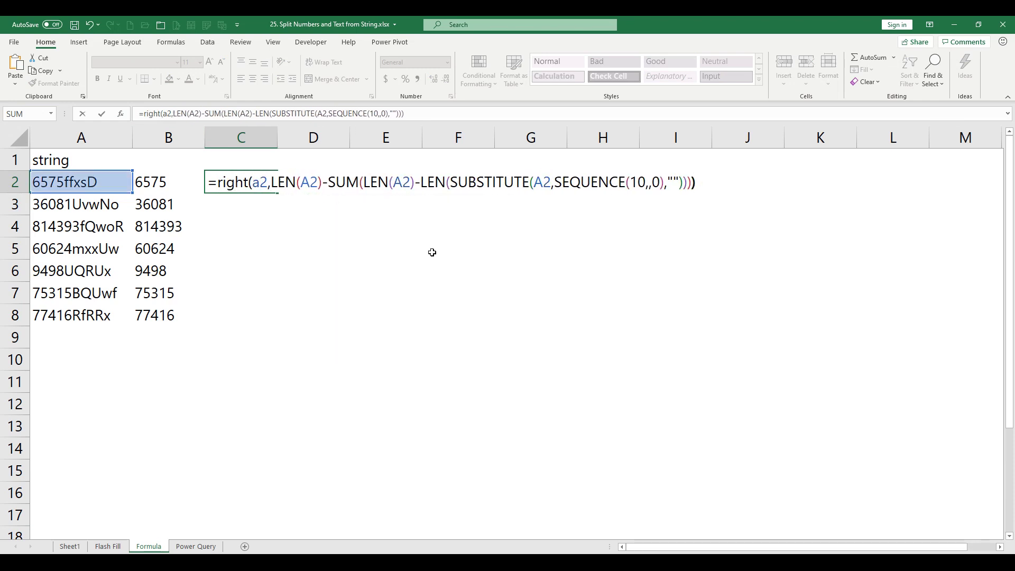
key("ctrl+Return")
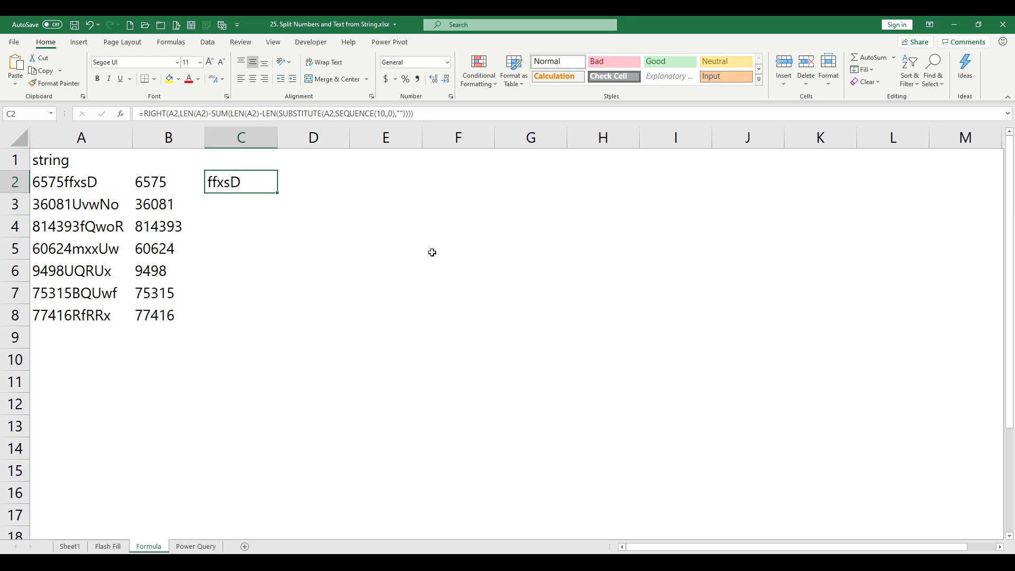
double_click(277, 194)
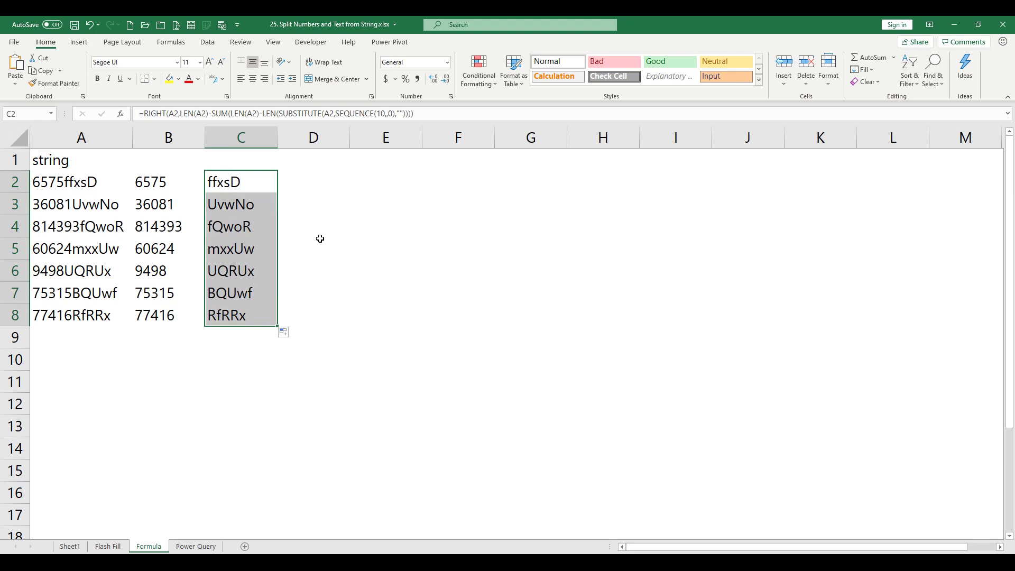
Step: Load A1:A8 of the Power Query sheet into the Power Query Editor as a table with headers
key("ctrl+Page_Down")
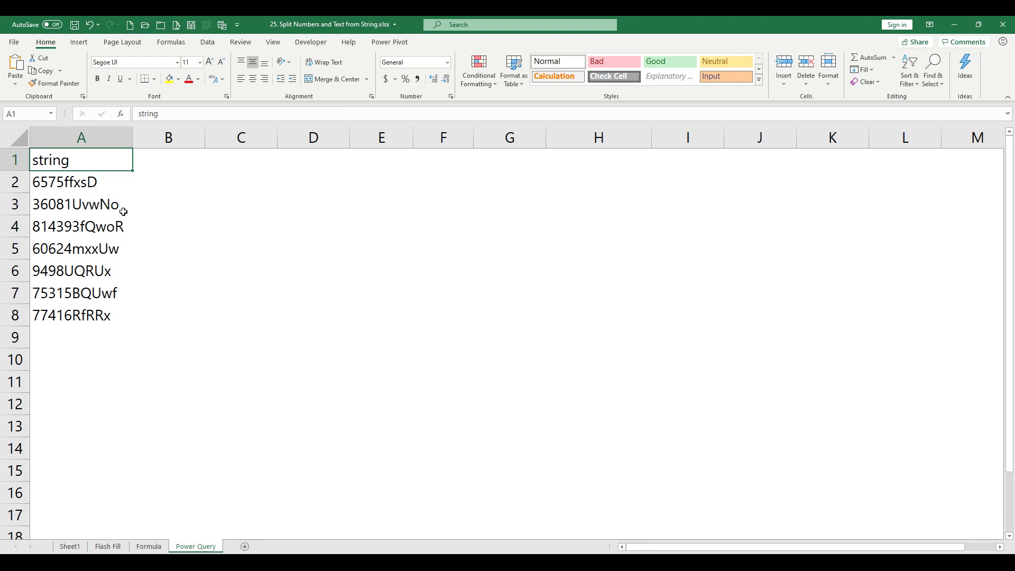
left_click(207, 42)
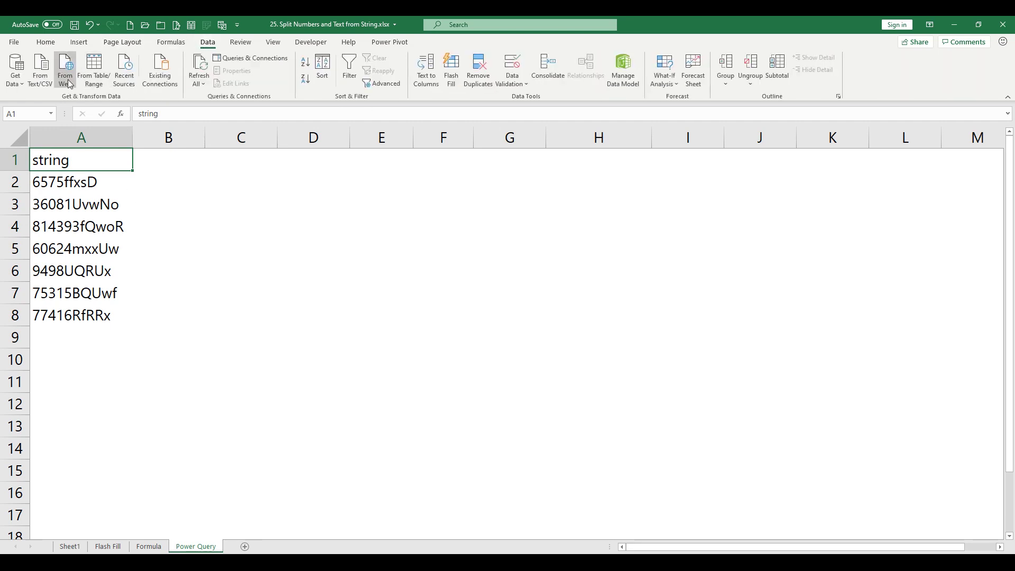
left_click(91, 74)
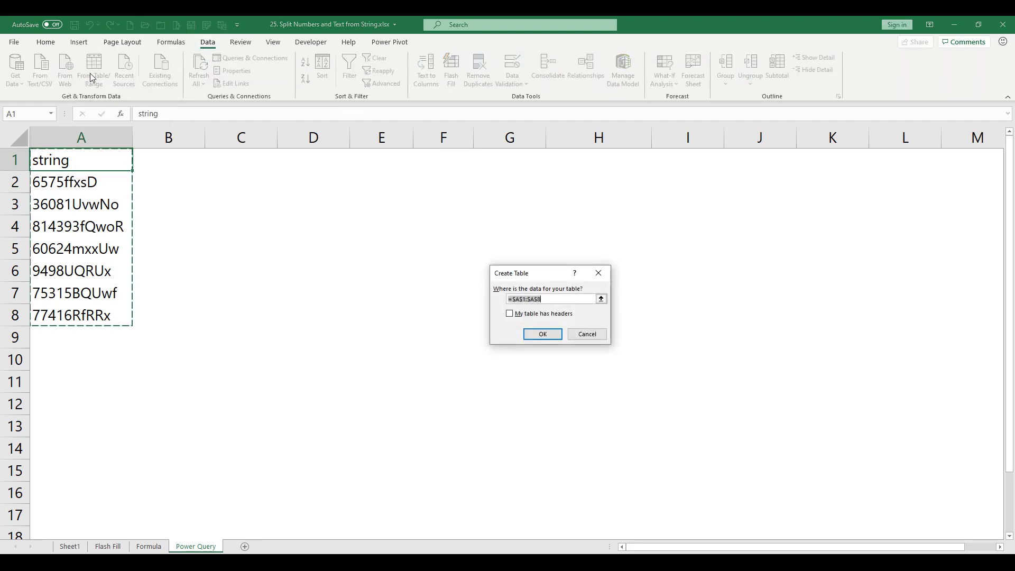
left_click(510, 314)
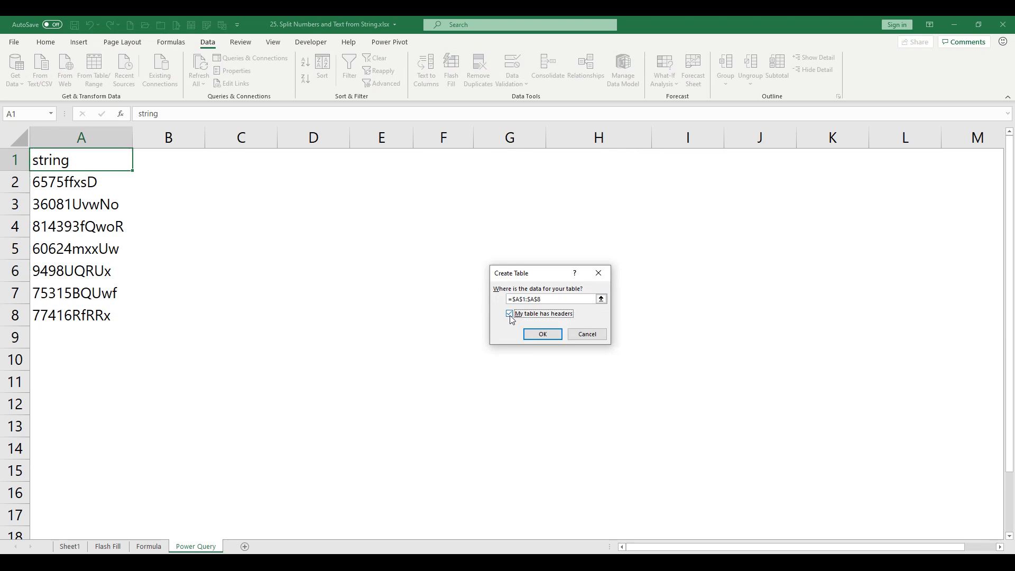
left_click(543, 335)
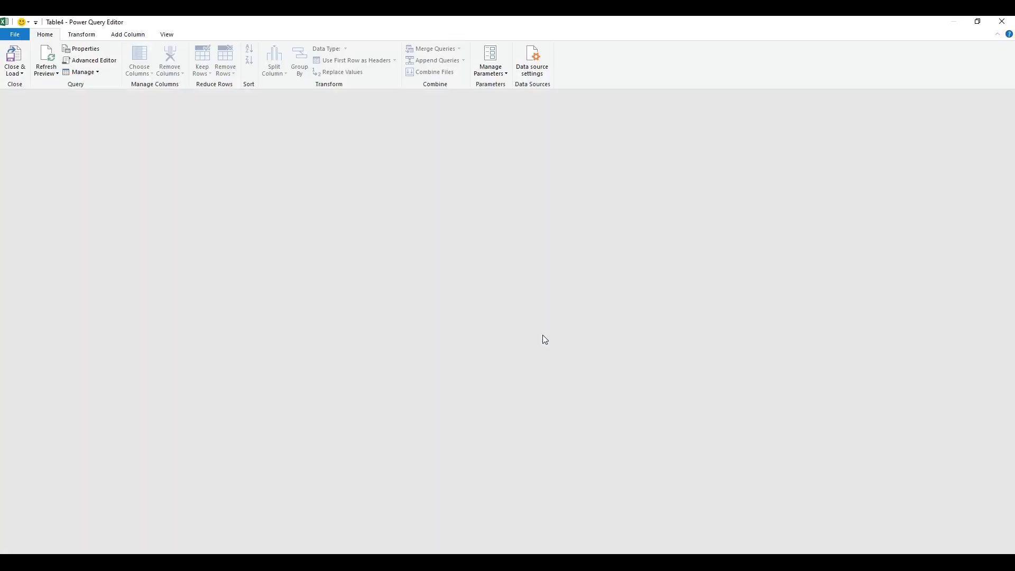
Step: Split the string column by the transition from digit to non-digit
key("ctrl+shift+plus")
key("ctrl+shift+plus")
key("ctrl+shift+plus")
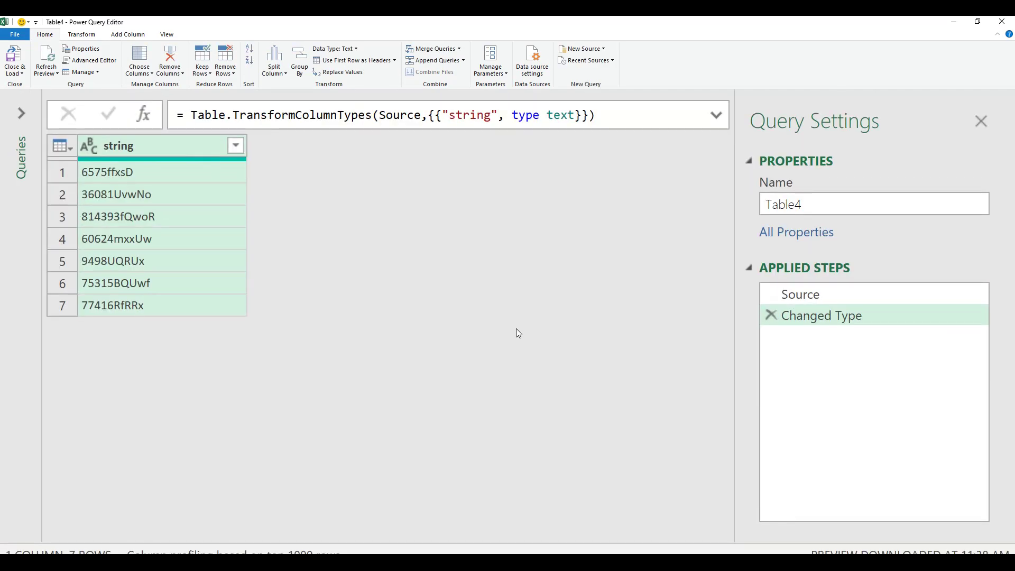
left_click(275, 66)
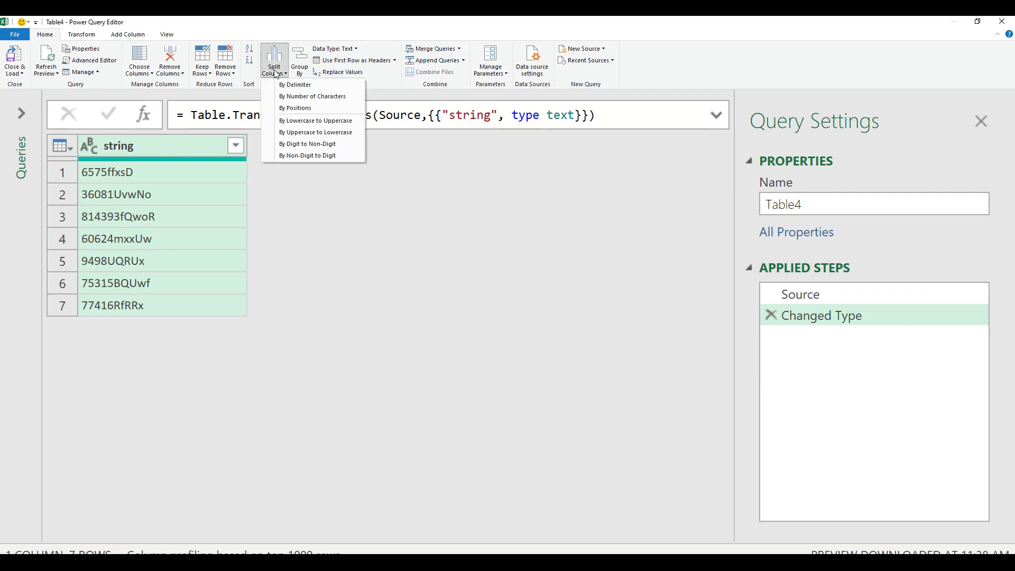
left_click(341, 145)
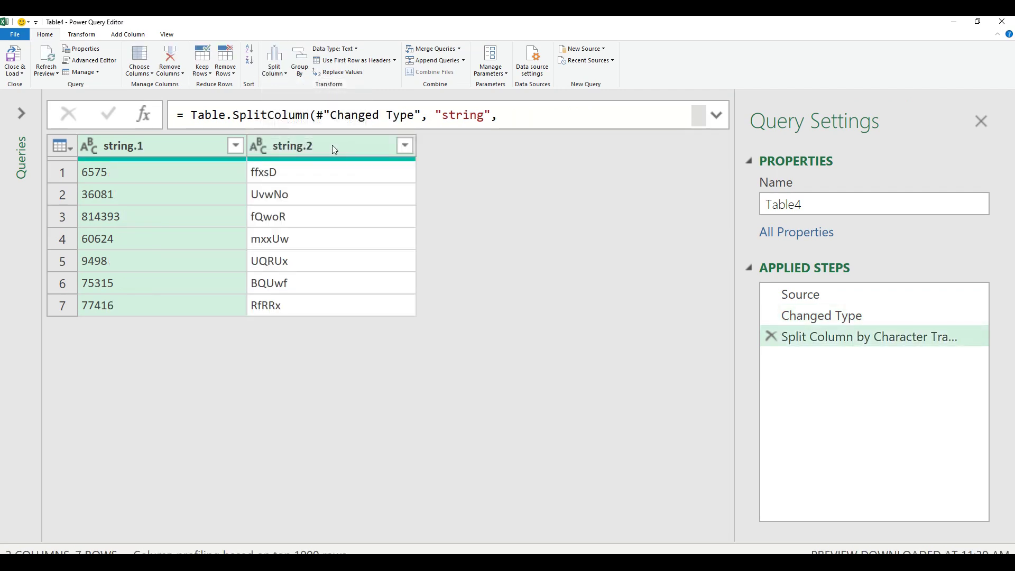
Step: Rename the two split columns as Number and Text
double_click(182, 150)
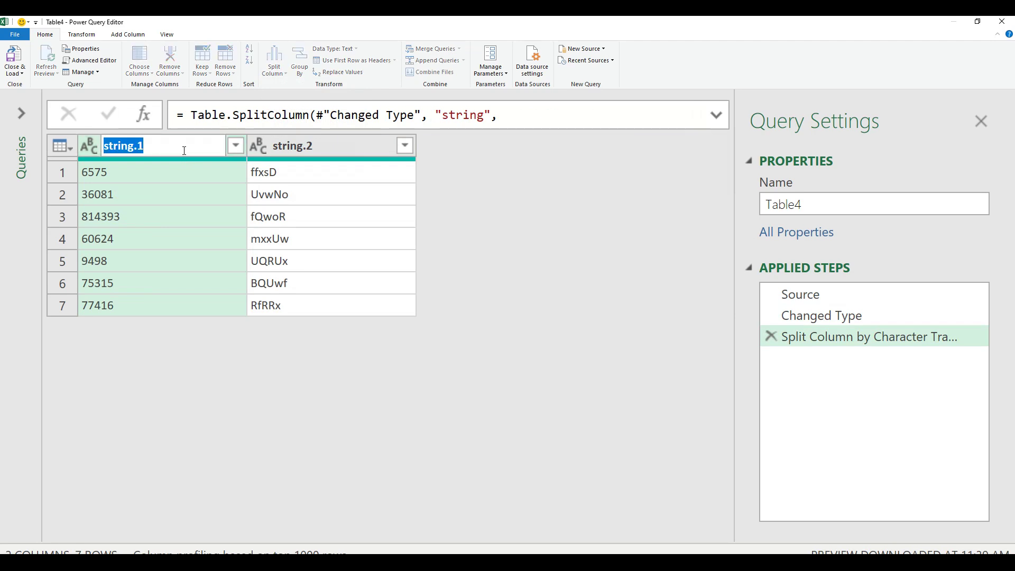
type("Number")
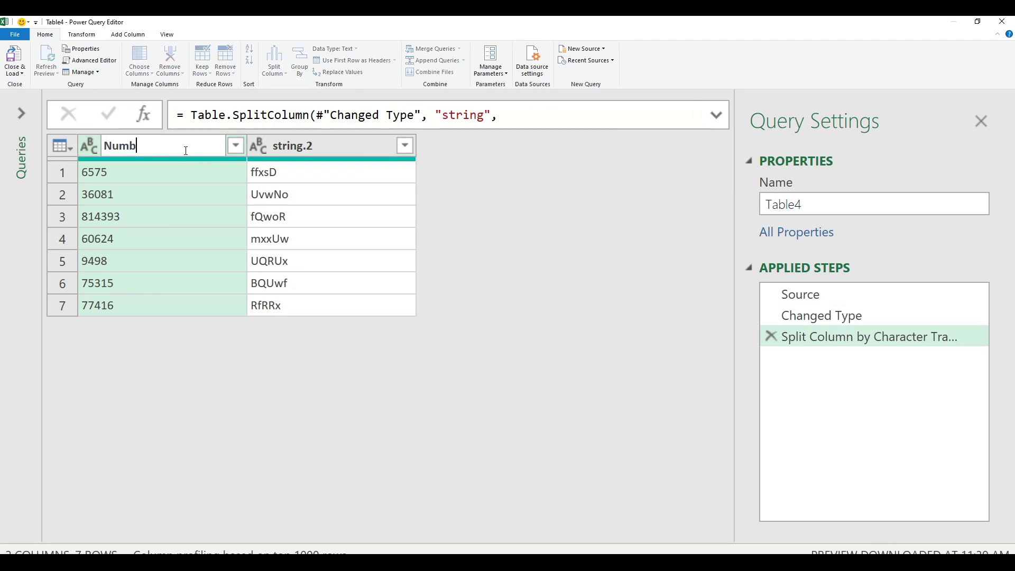
left_click(297, 145)
double_click(298, 147)
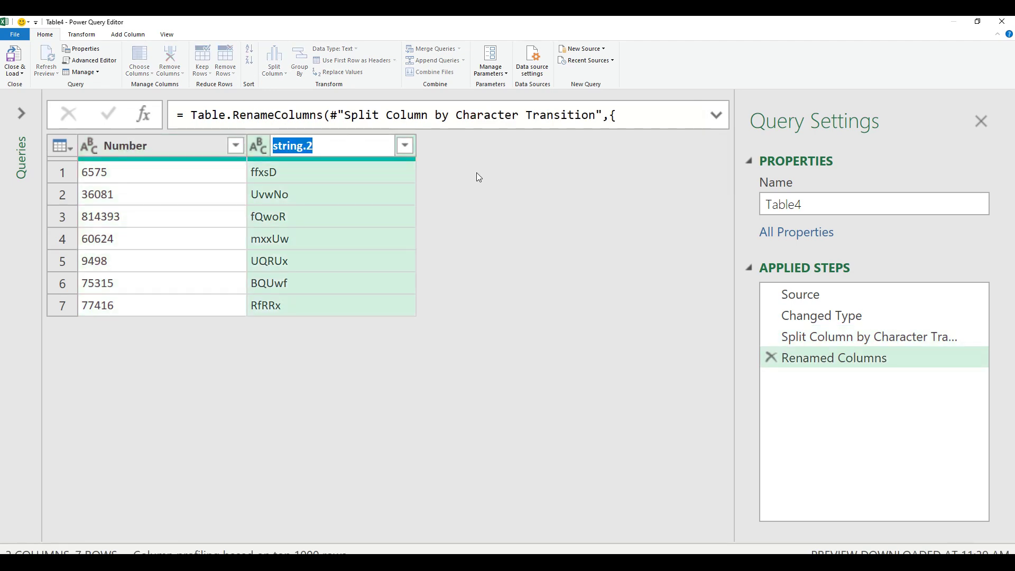
type("Text")
key("Return")
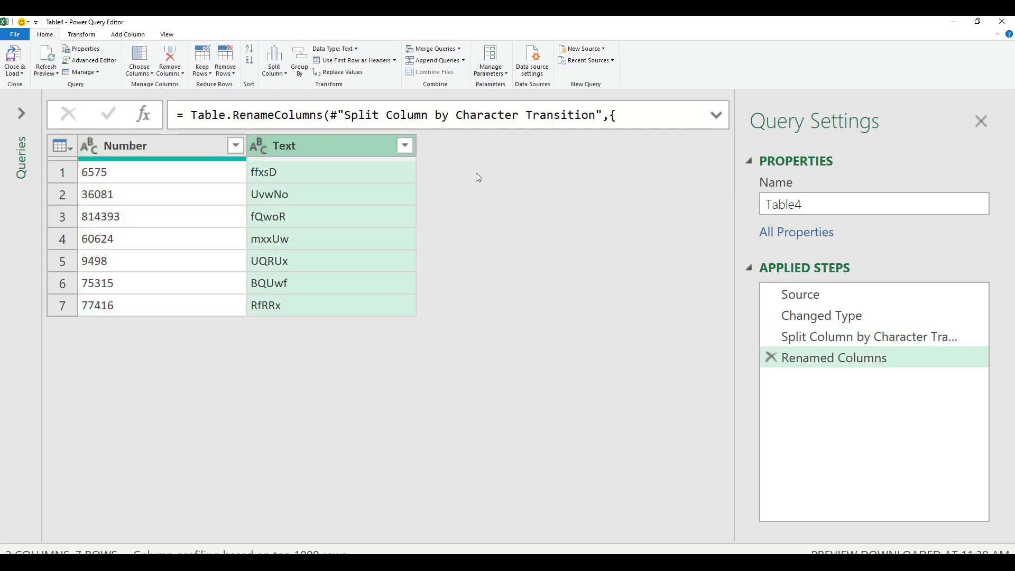
Step: Change the Number column's data type to Whole Number
left_click(87, 143)
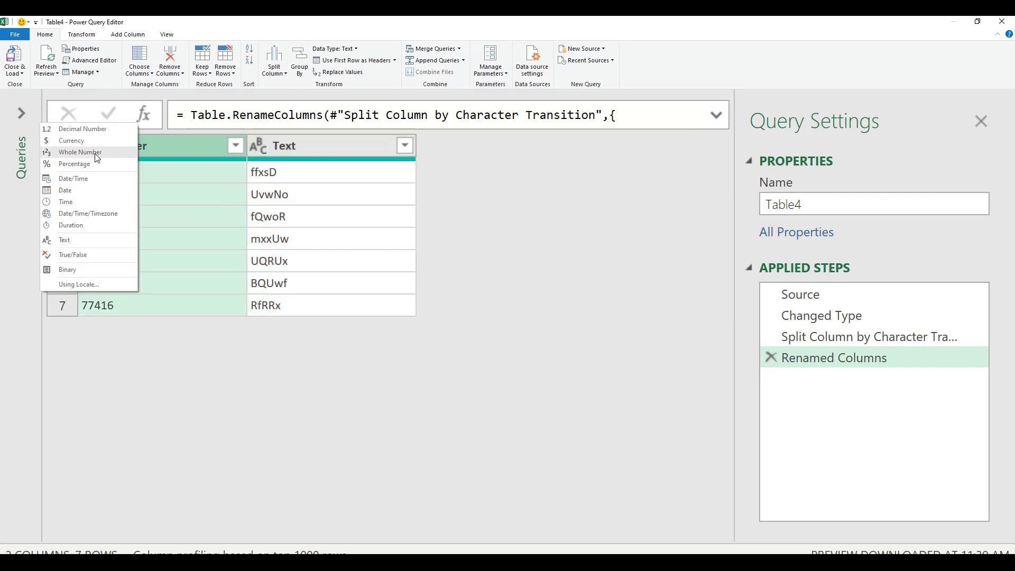
left_click(95, 153)
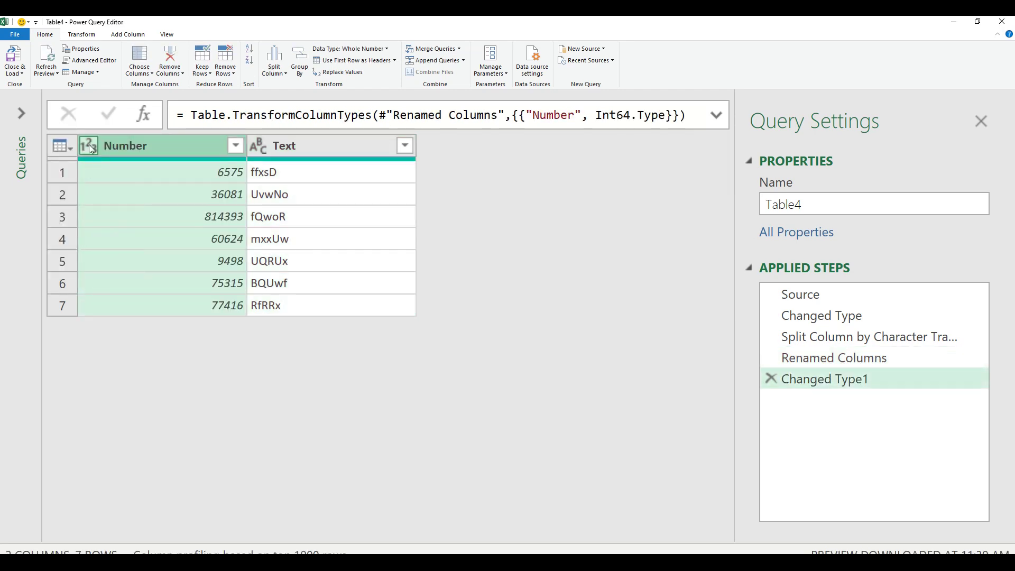
Step: Close the query editor and load the result as a table into the existing Power Query worksheet at cell D1
left_click(27, 75)
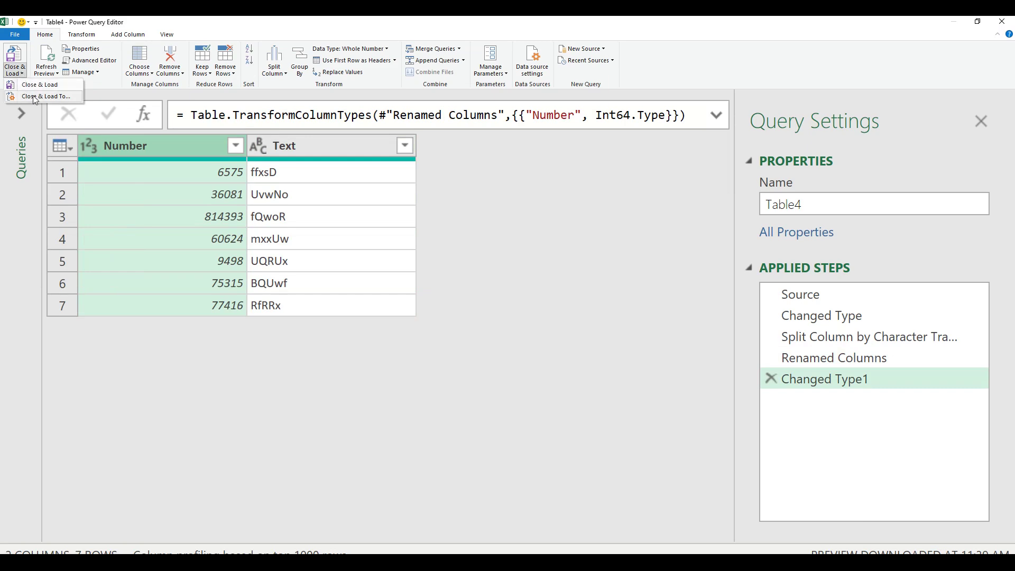
left_click(32, 95)
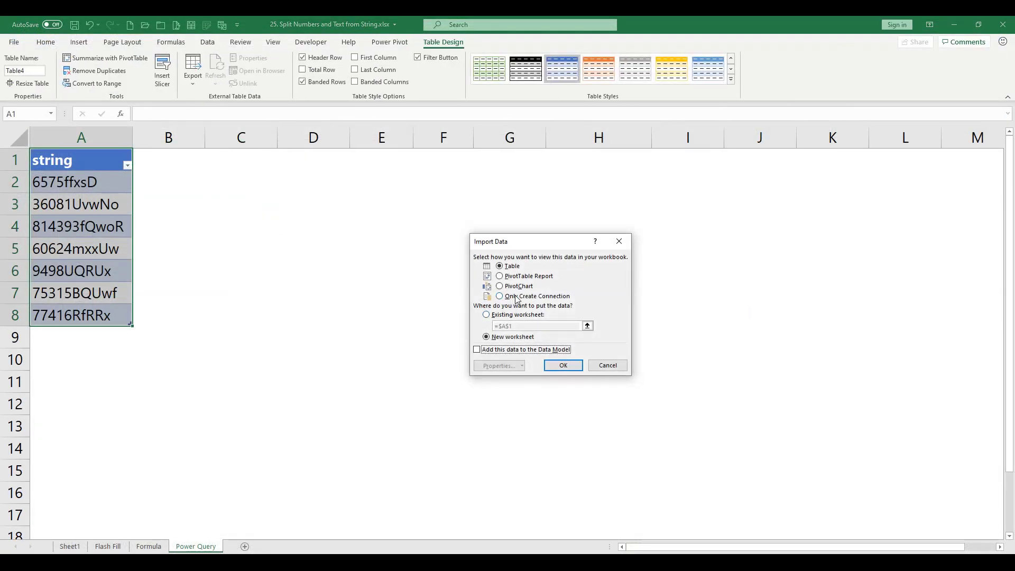
left_click(491, 317)
left_click(587, 325)
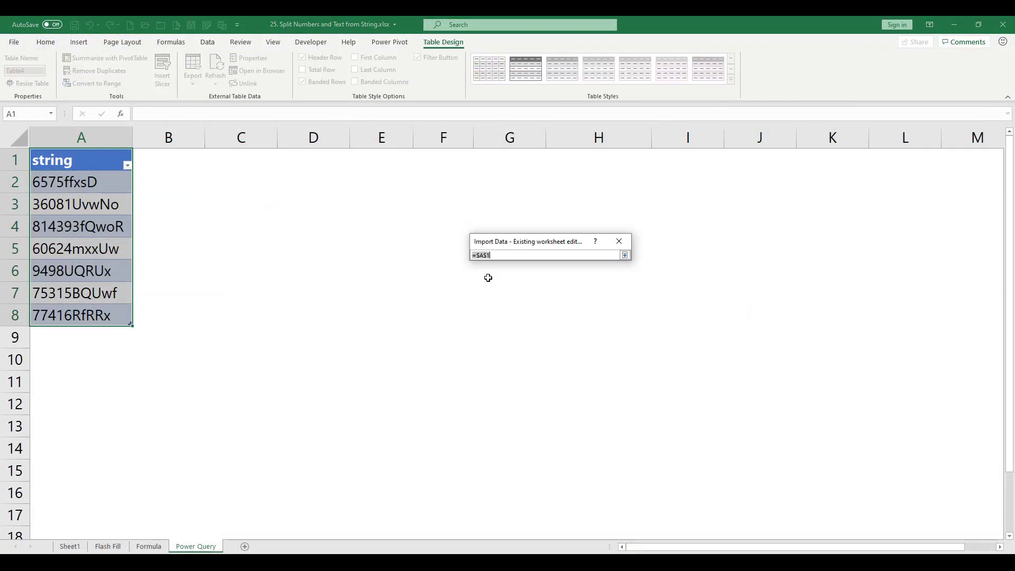
left_click(316, 157)
key("Return")
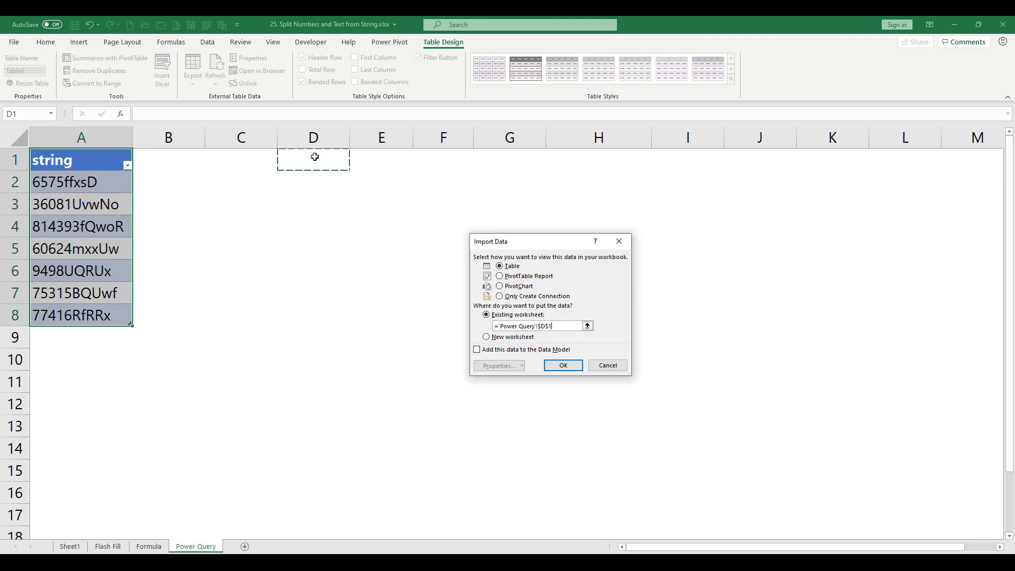
left_click(566, 365)
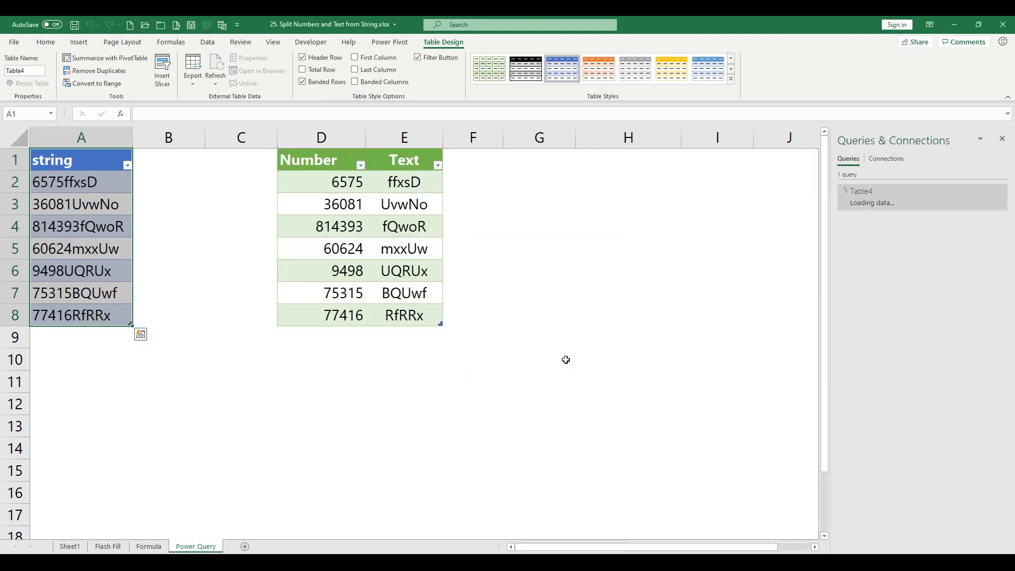